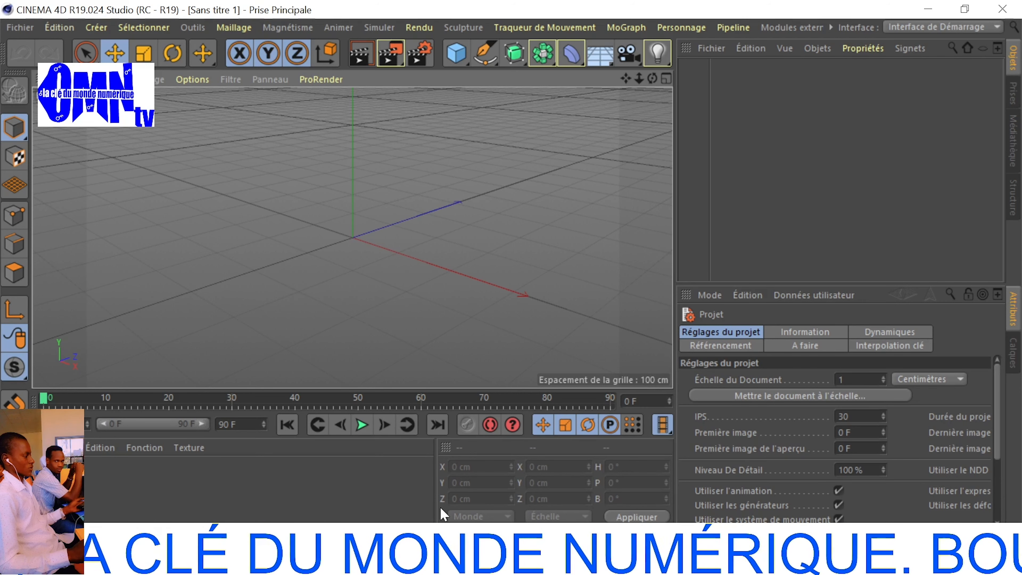
right_click(465, 64)
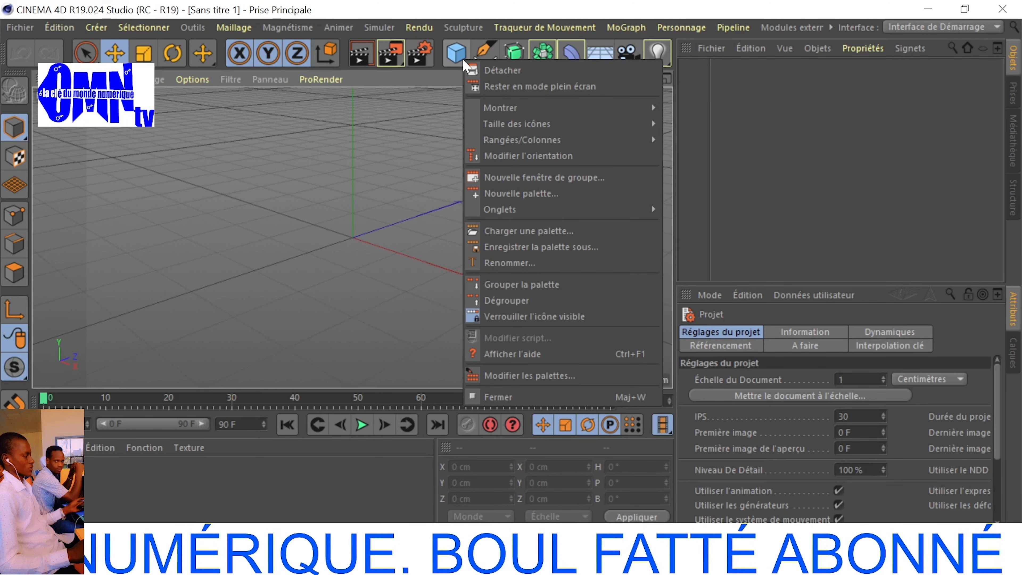
key("Escape")
left_click(456, 53)
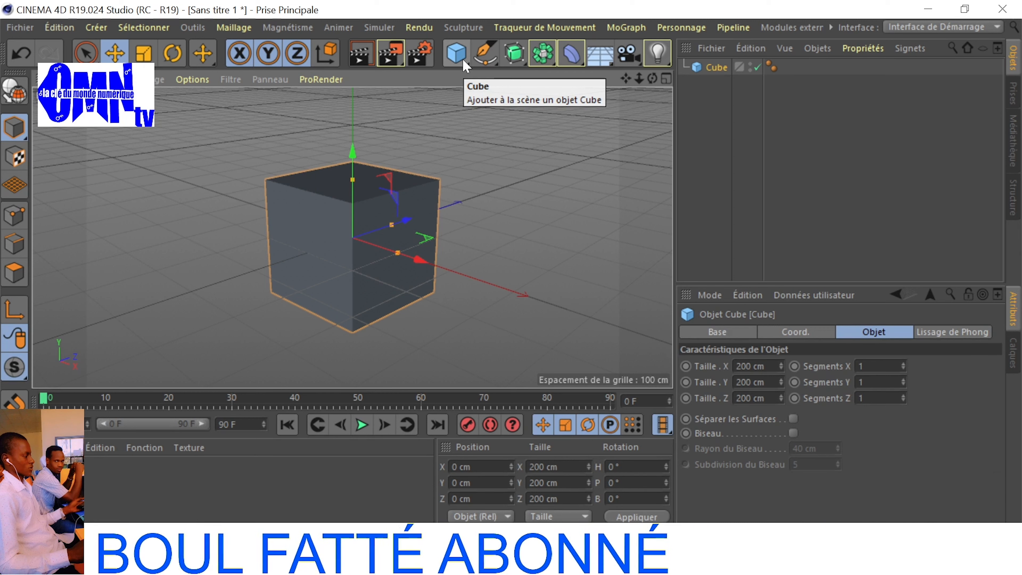
key("ctrl+z")
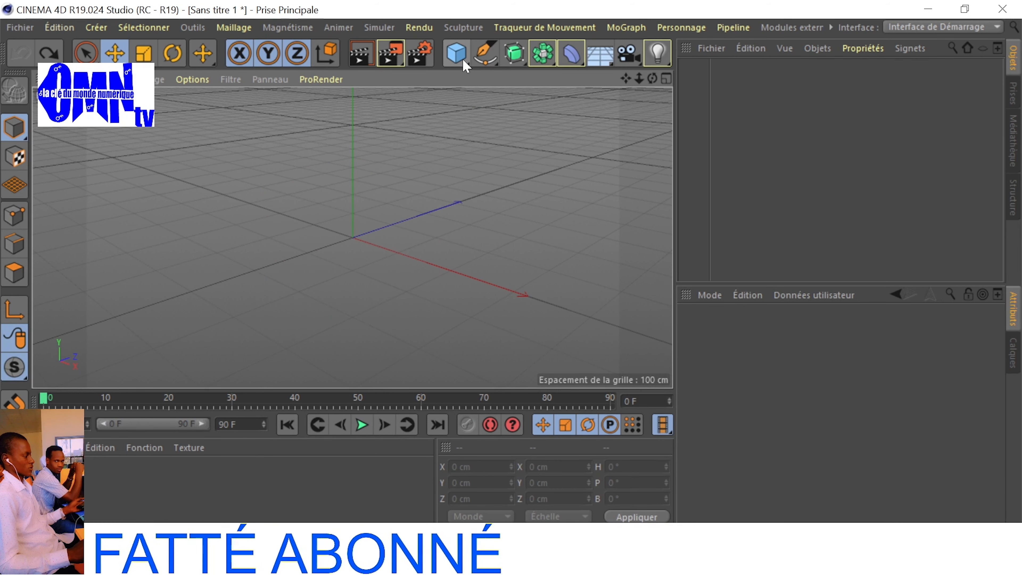
Add a sphere to the scene with a 90 cm radius and 116 segments.
left_click(465, 64)
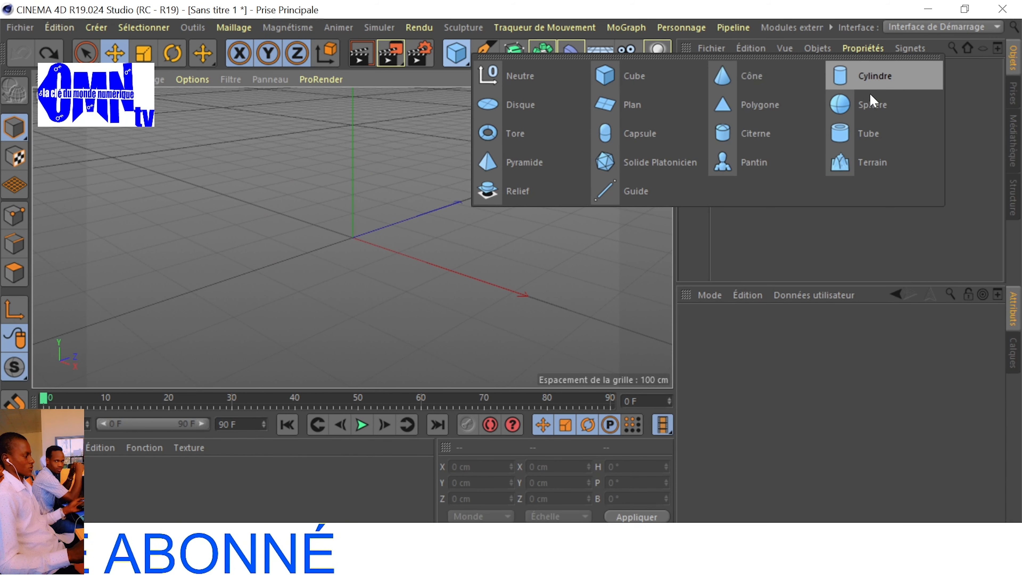
left_click(857, 105)
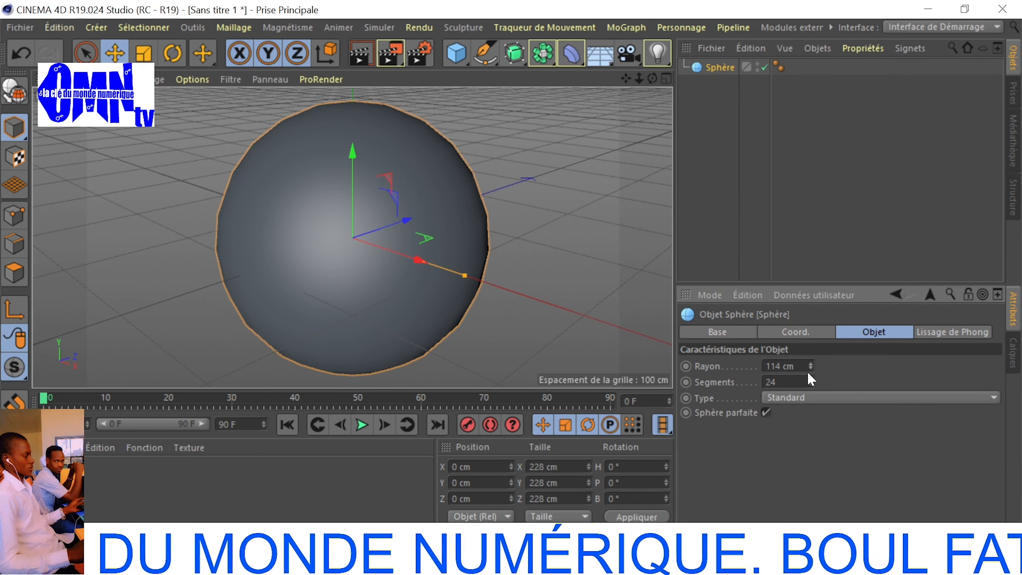
left_click_drag(809, 372, 810, 383)
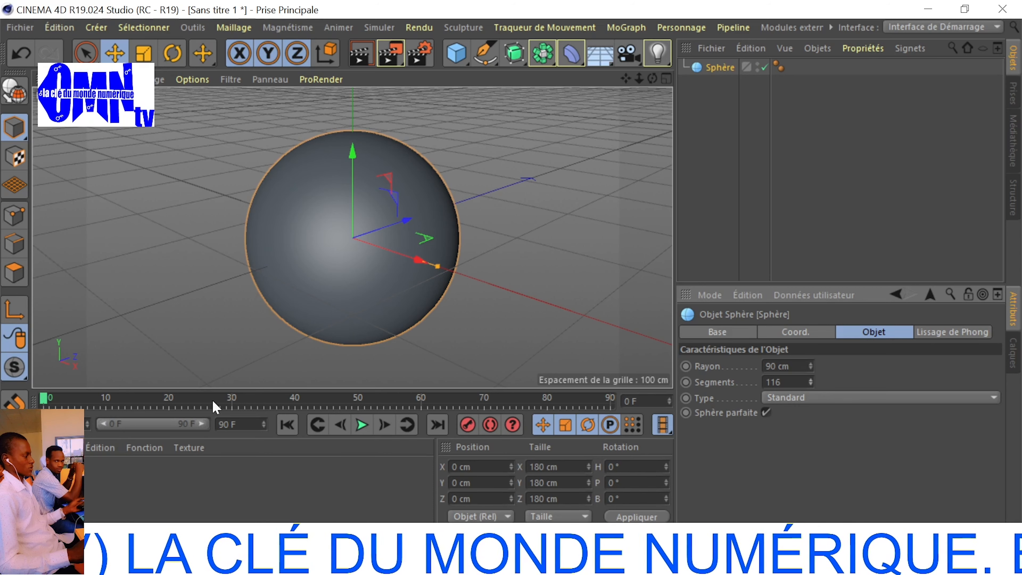
Create a new standard material and collapse its colour controls to reach the colour channel's texture setting.
left_click(62, 447)
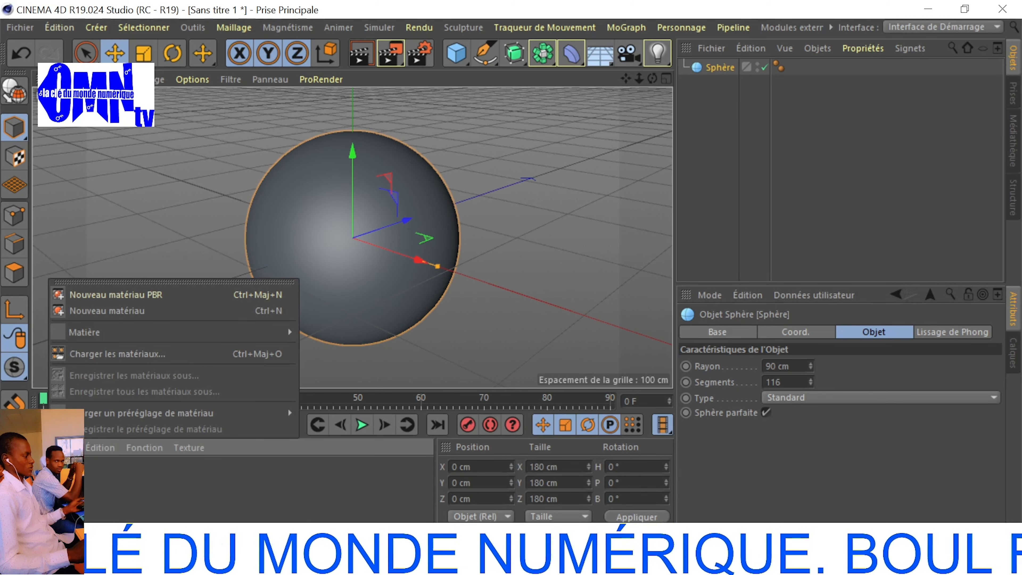
left_click(168, 313)
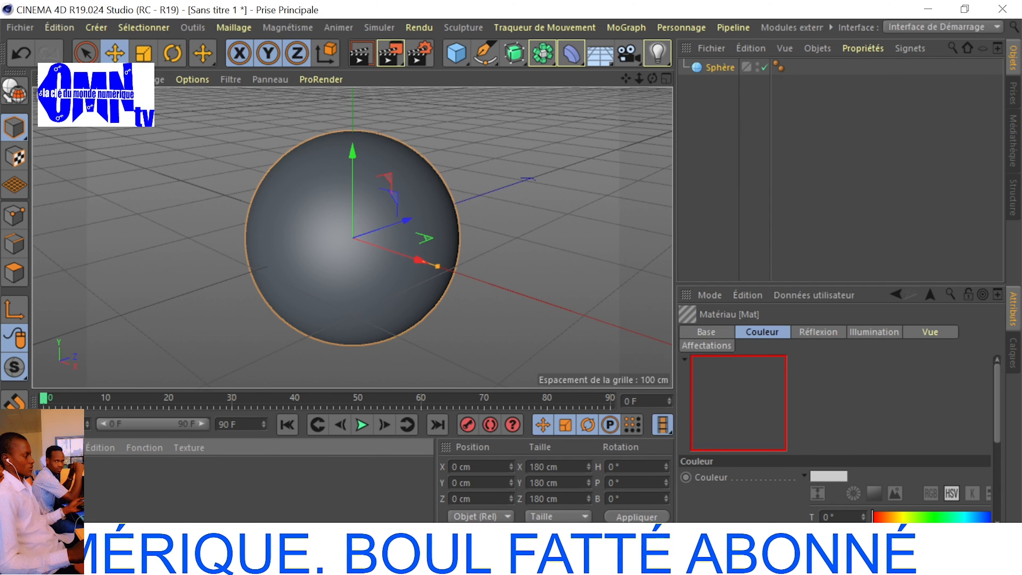
left_click(804, 474)
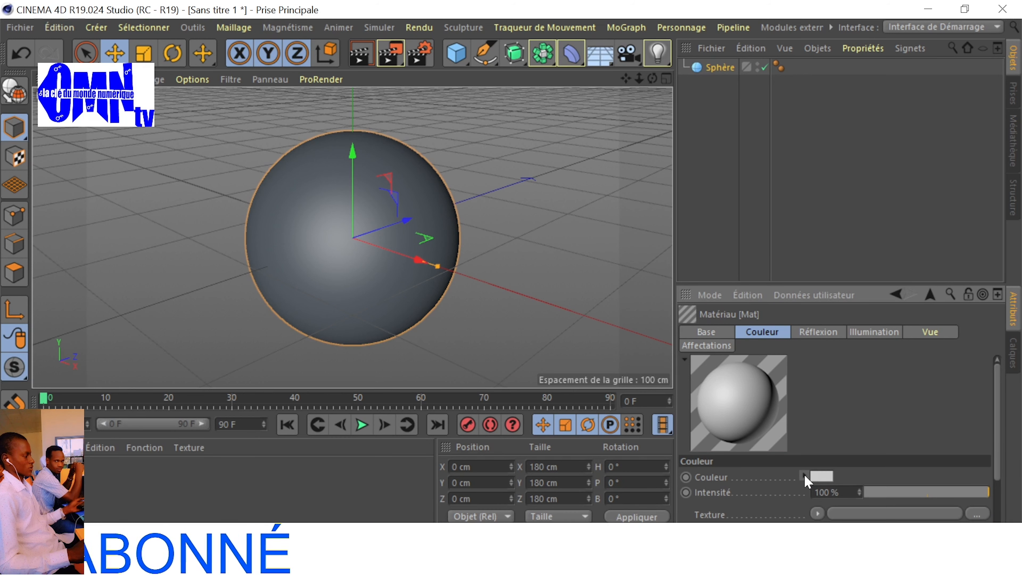
left_click(817, 514)
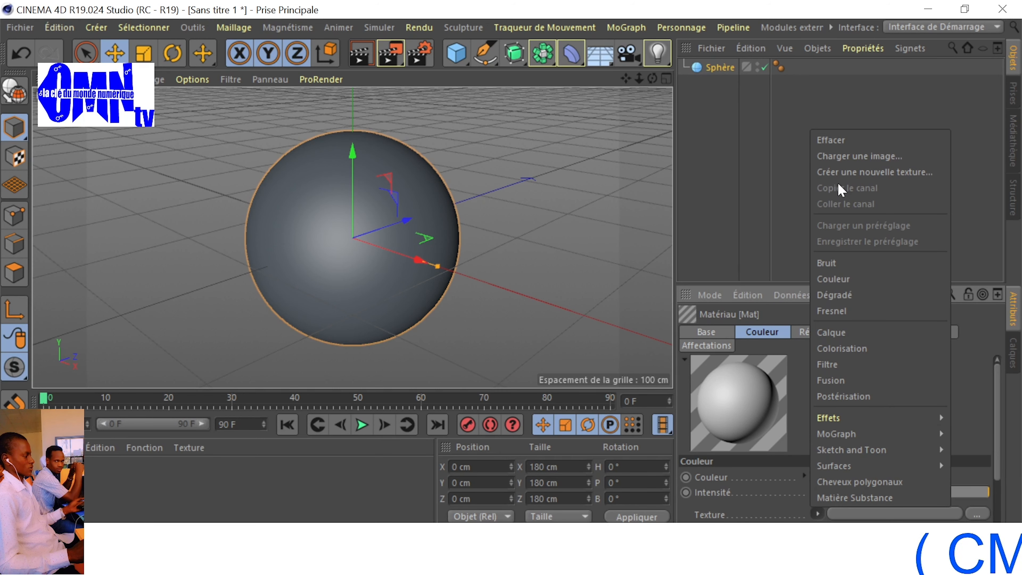
left_click(864, 156)
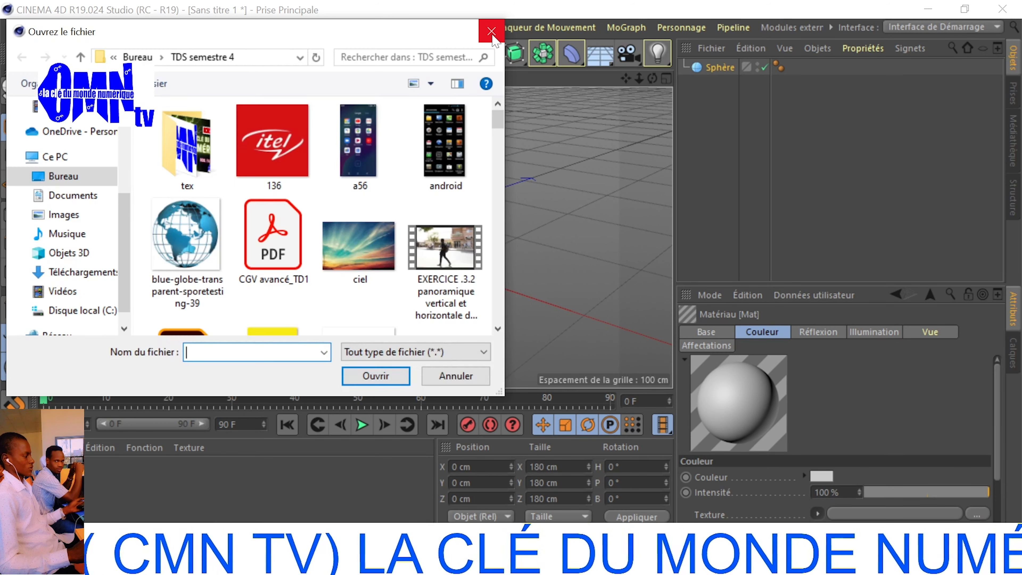
left_click(493, 34)
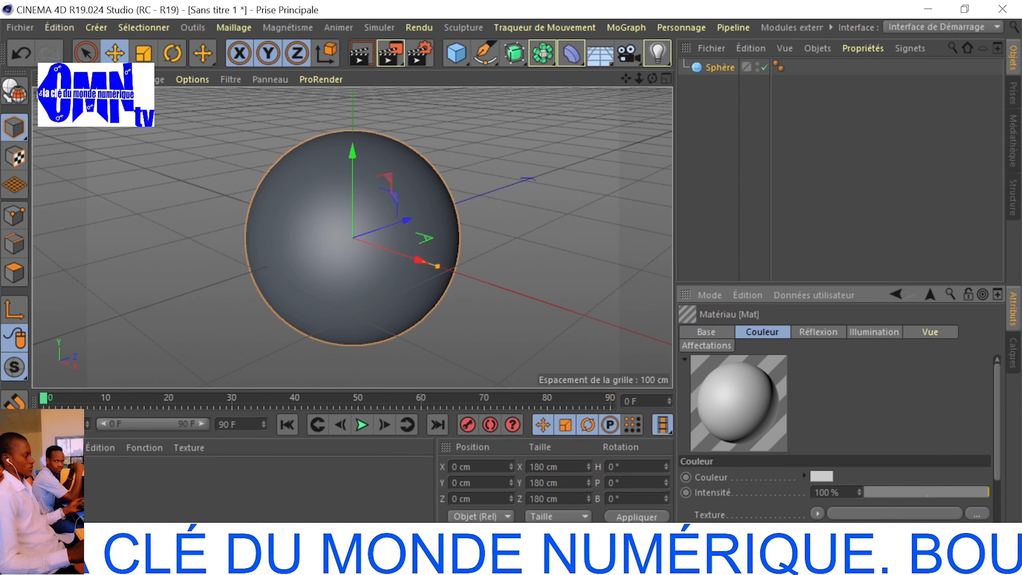
double_click(23, 479)
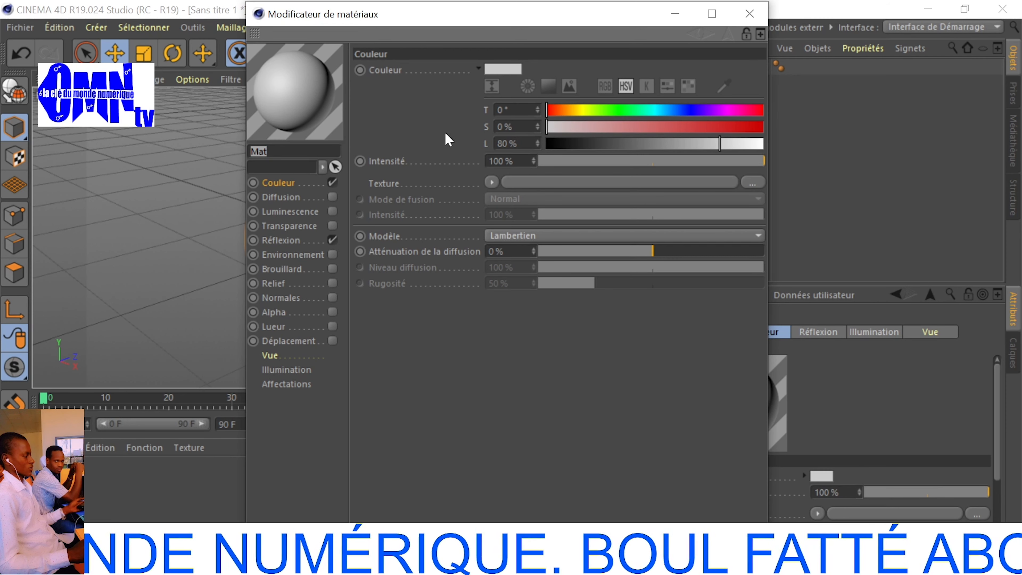
left_click(492, 183)
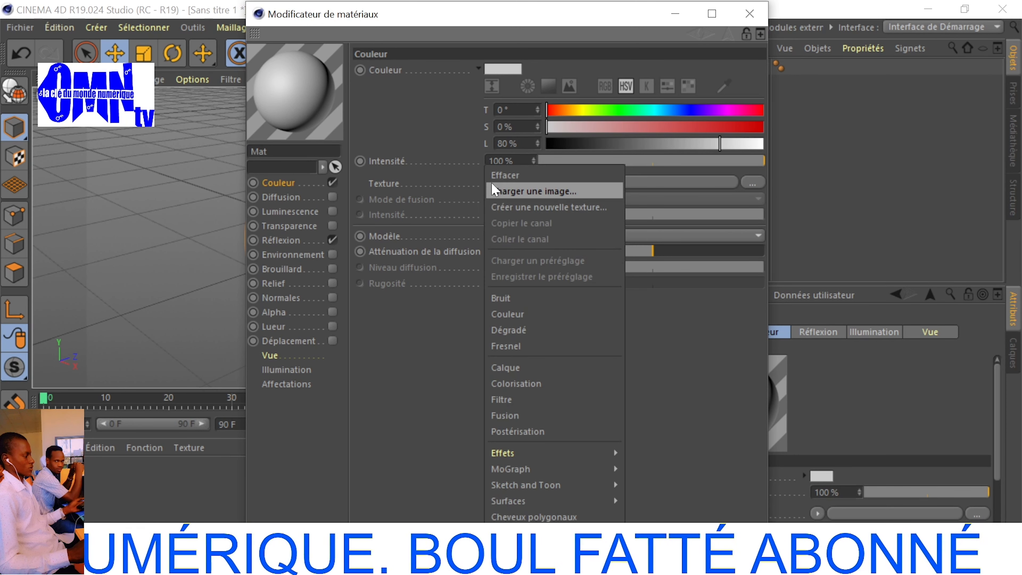
left_click(570, 191)
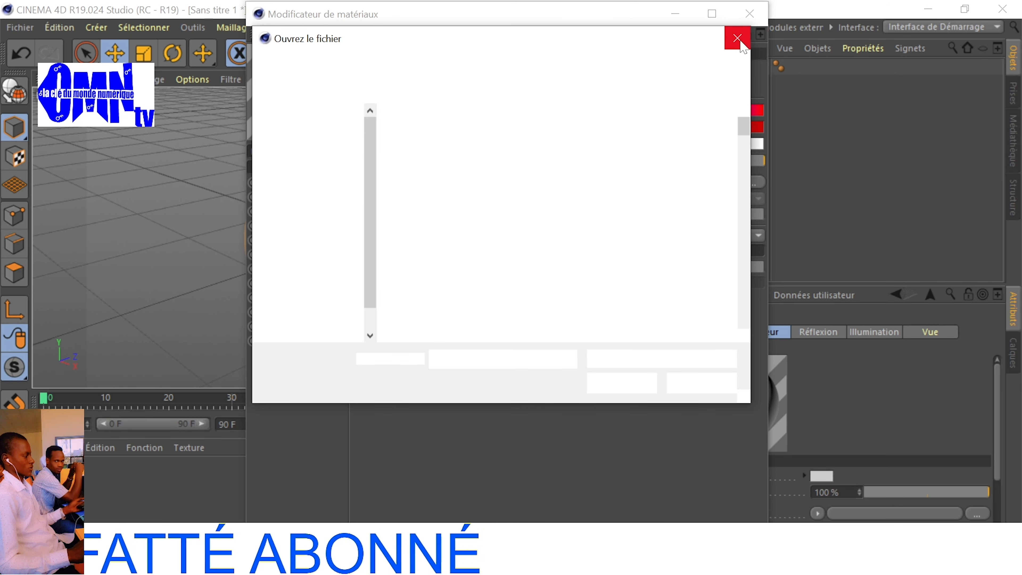
left_click(737, 39)
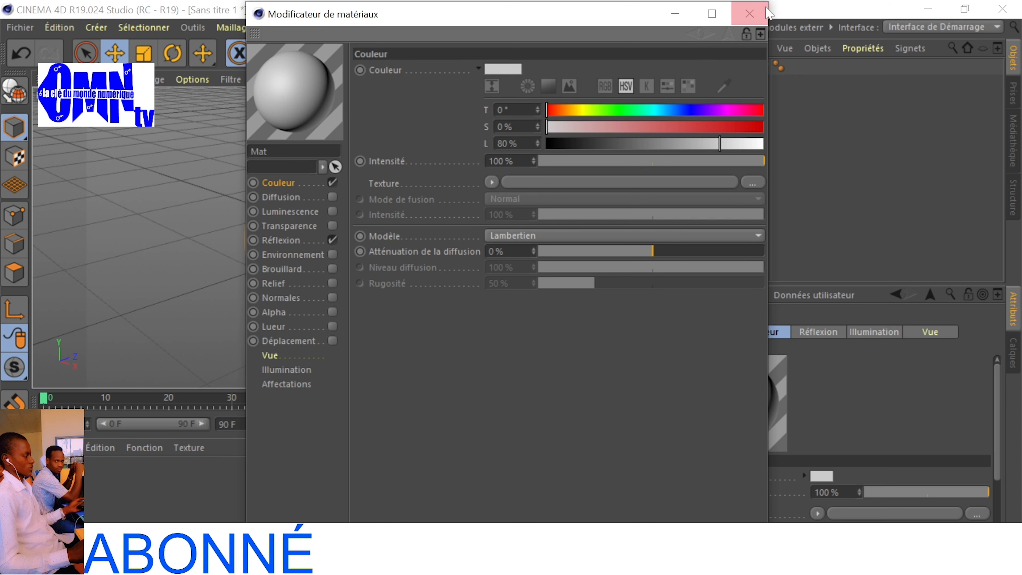
left_click(749, 14)
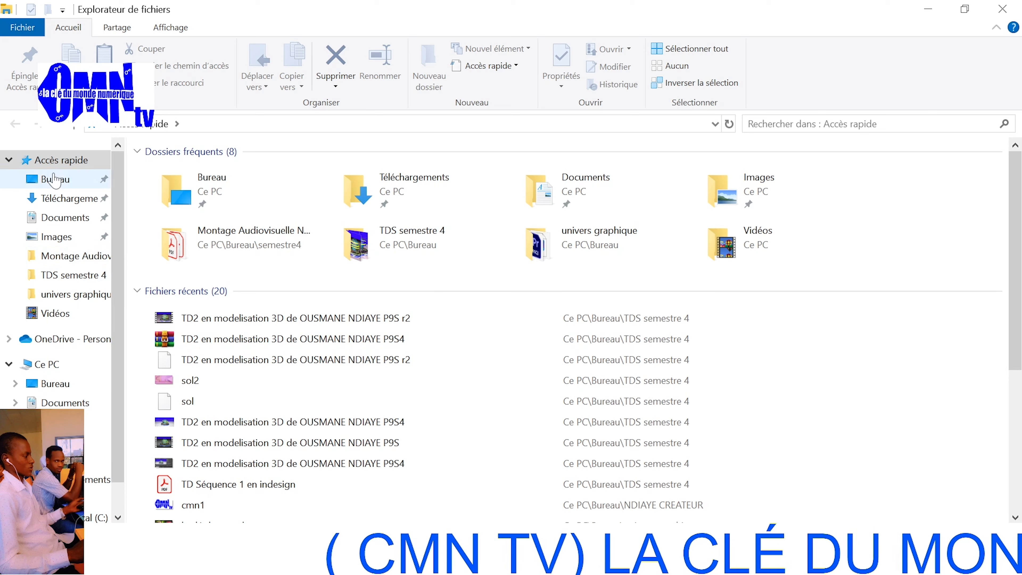
Try creating a material from the globe3 image in the TDS semestre 4 folder, declining the project copy, and undo it.
left_click(73, 277)
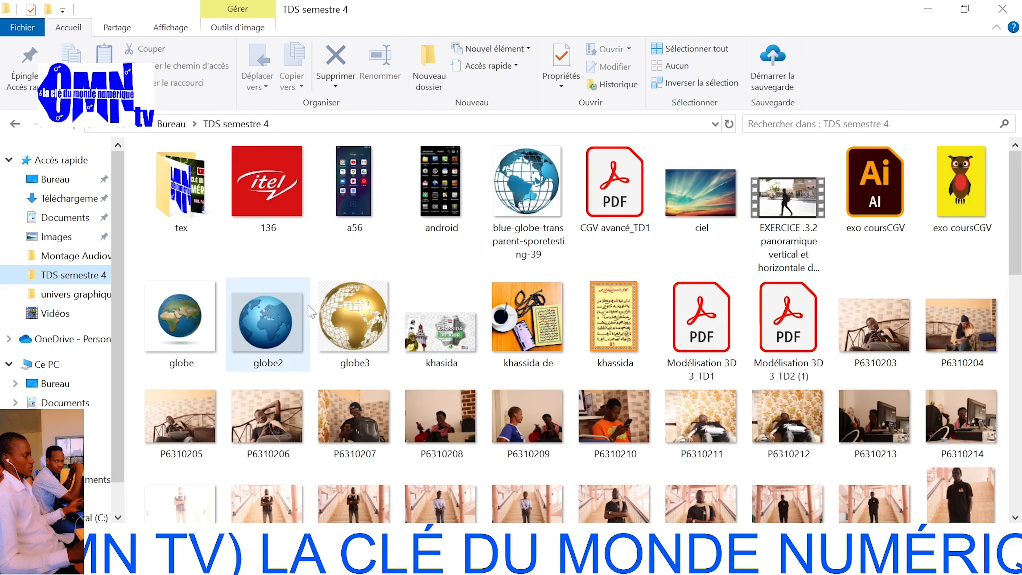
scroll(309, 311, "down", 5)
scroll(378, 282, "up", 3)
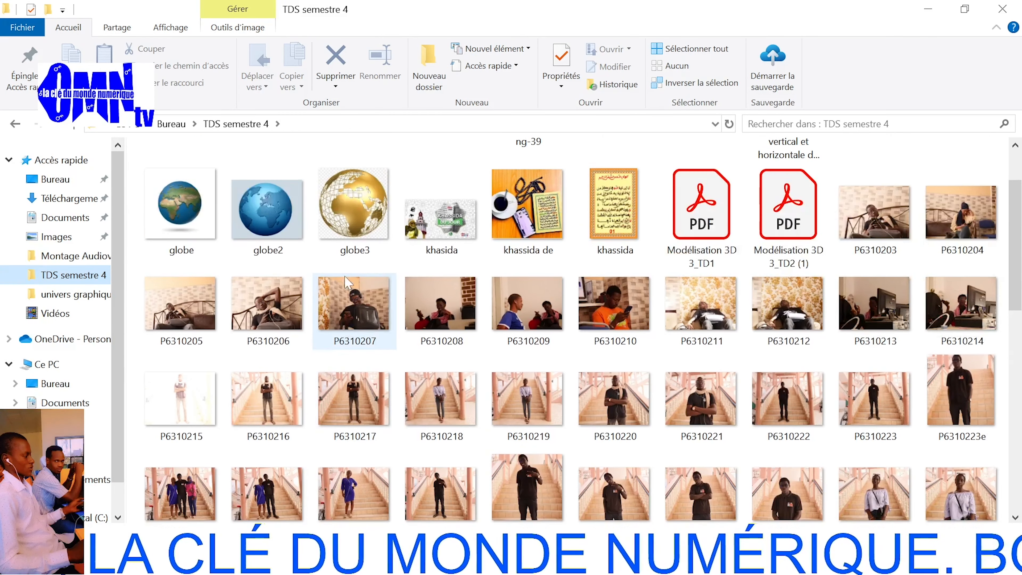
double_click(356, 205)
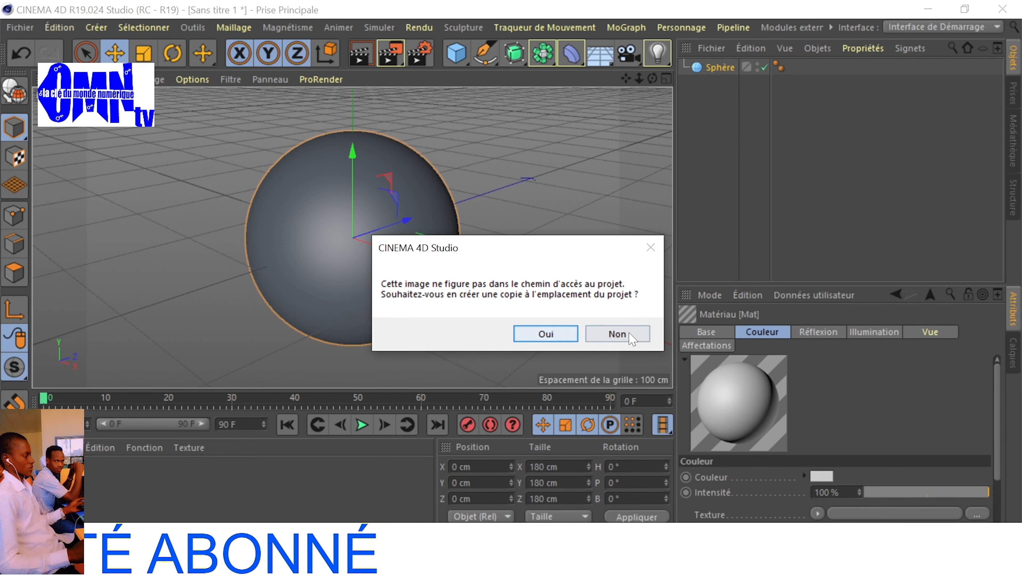
left_click(612, 340)
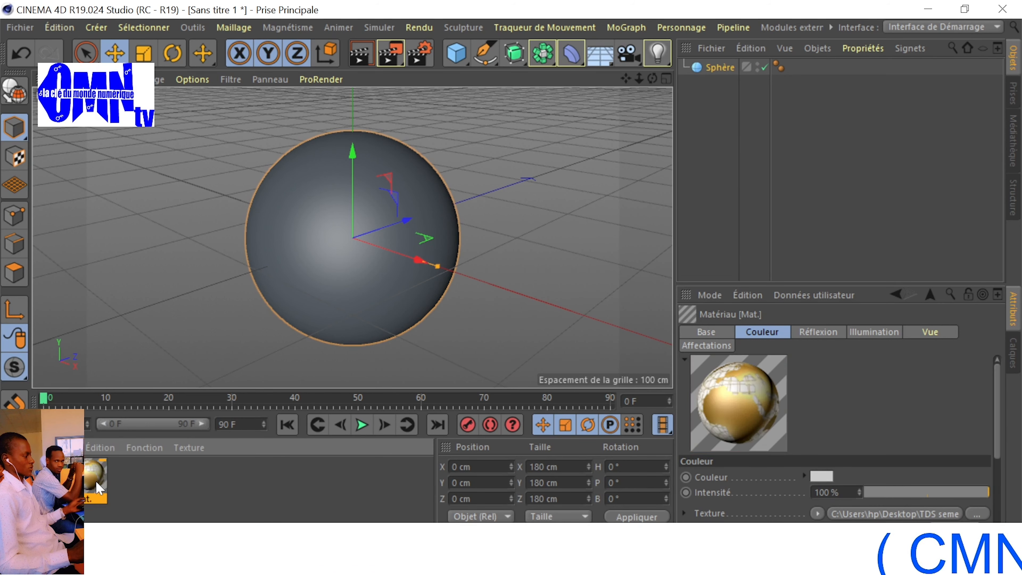
key("ctrl+z")
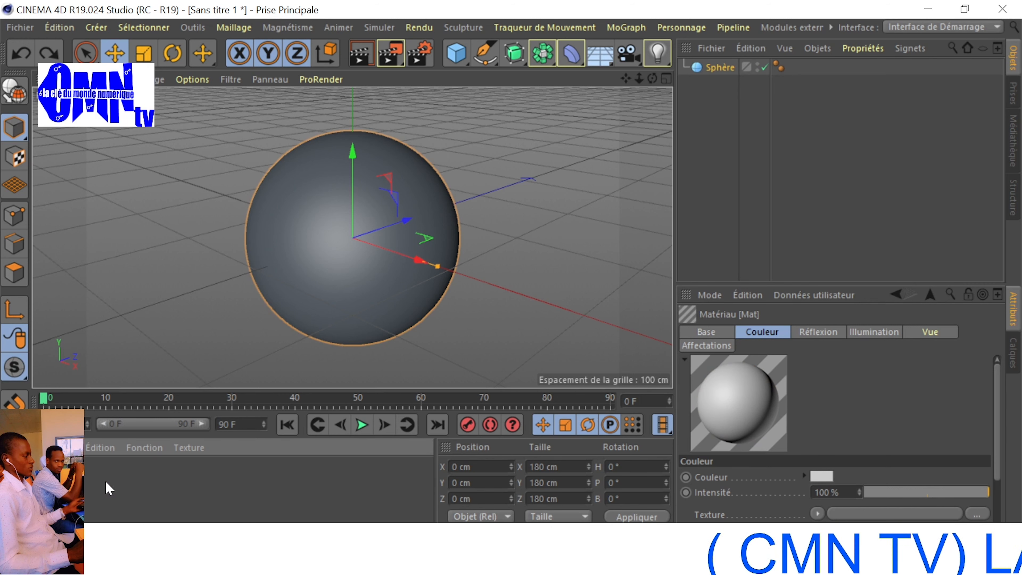
Load blue-globe-transparent-sporetesting-39.png as a material's colour texture and apply that material to the sphere.
right_click(56, 479)
double_click(56, 479)
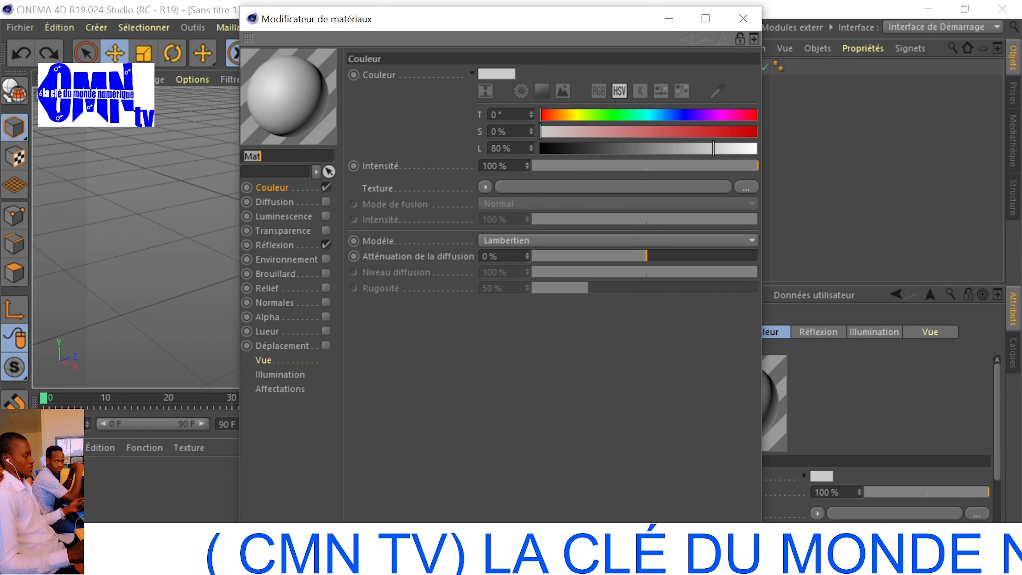
left_click(485, 187)
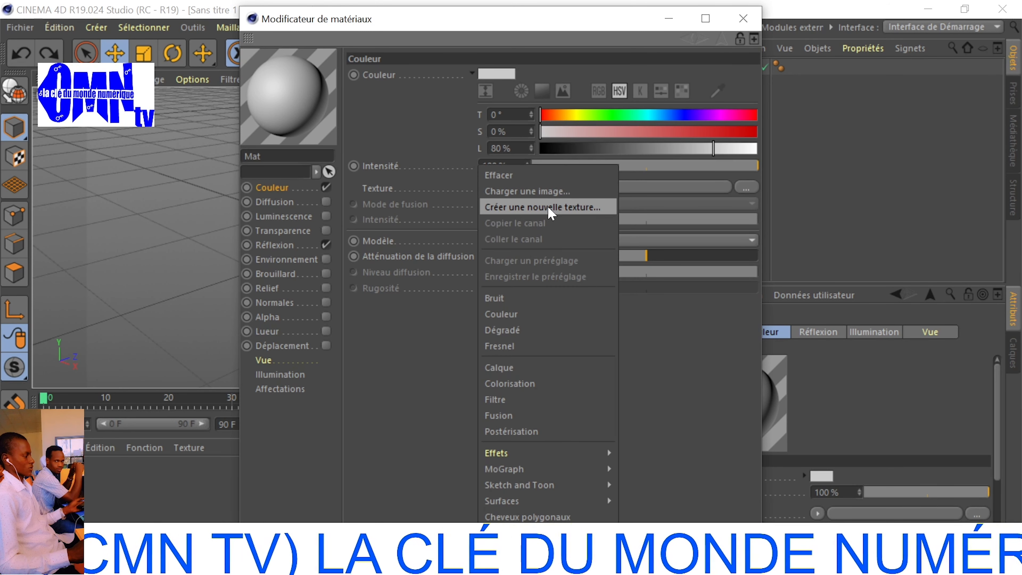
left_click(536, 192)
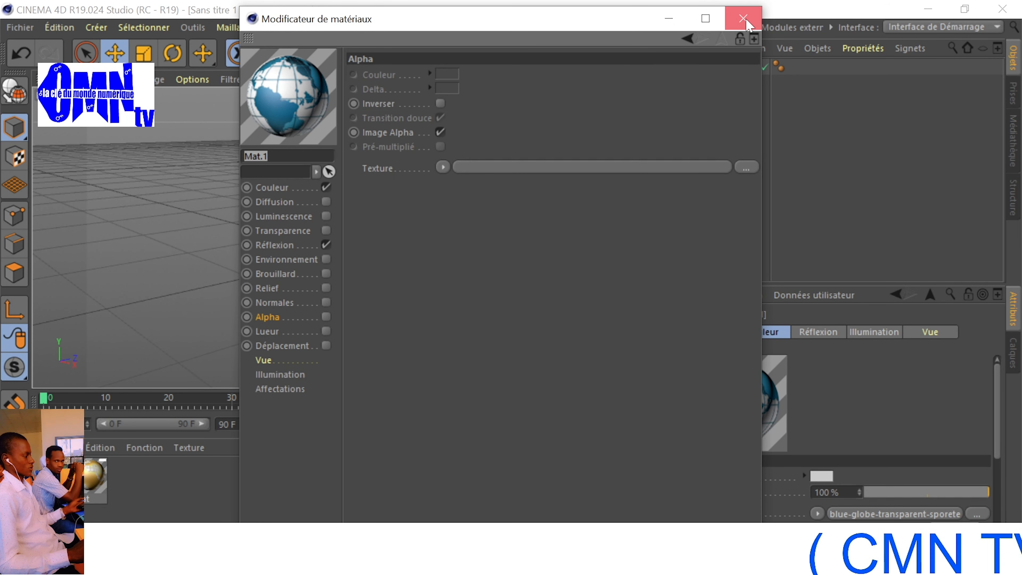
left_click(743, 19)
left_click_drag(232, 304, 297, 266)
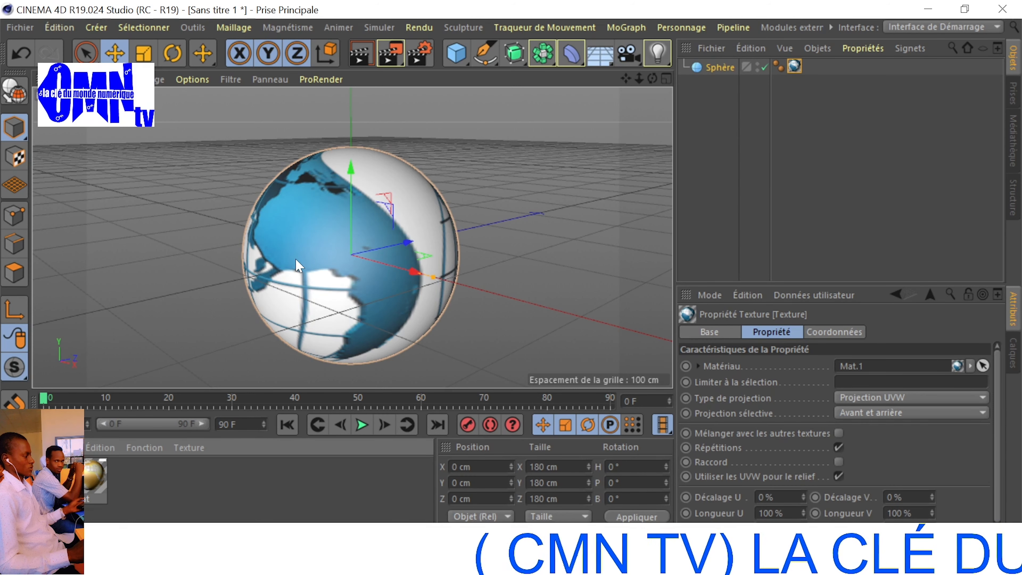
Copy the texture channel from the Colour settings of the blue globe material.
double_click(34, 477)
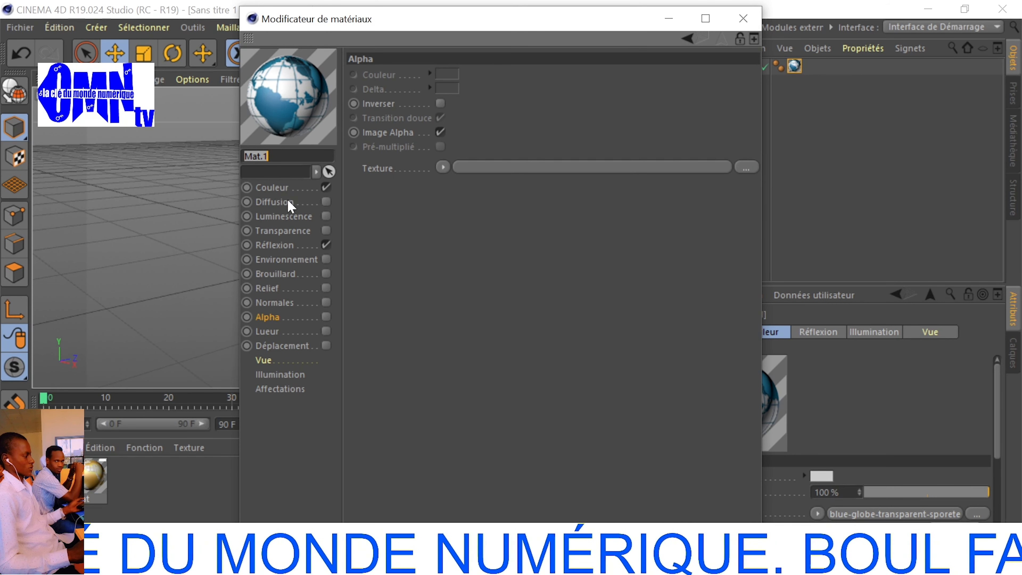
left_click(285, 187)
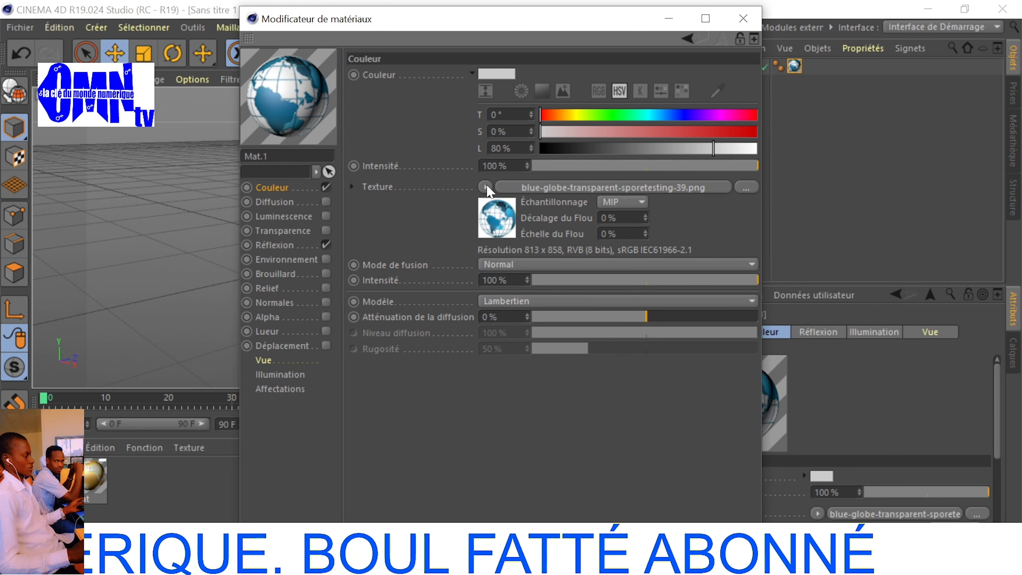
left_click(487, 188)
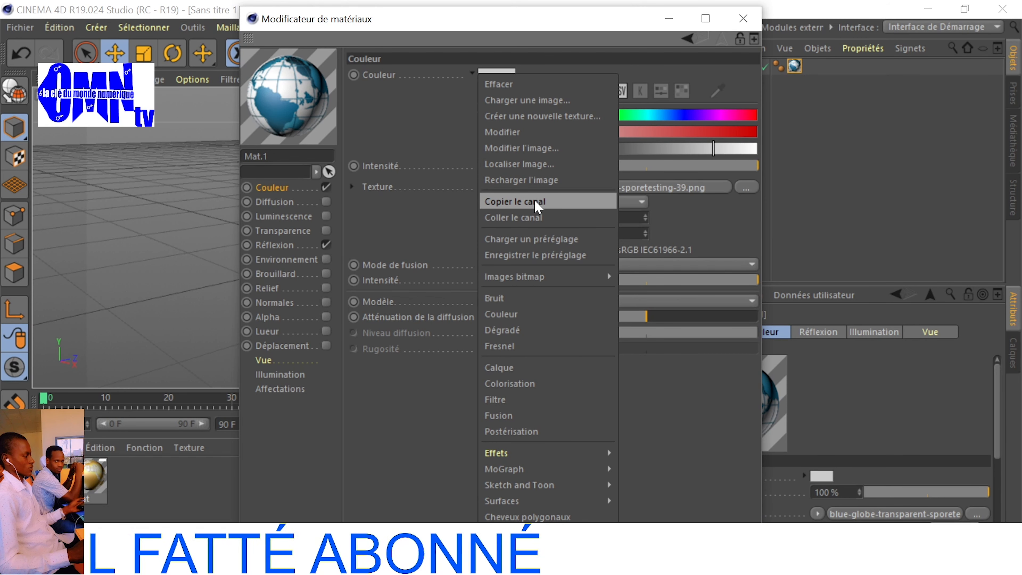
left_click(537, 206)
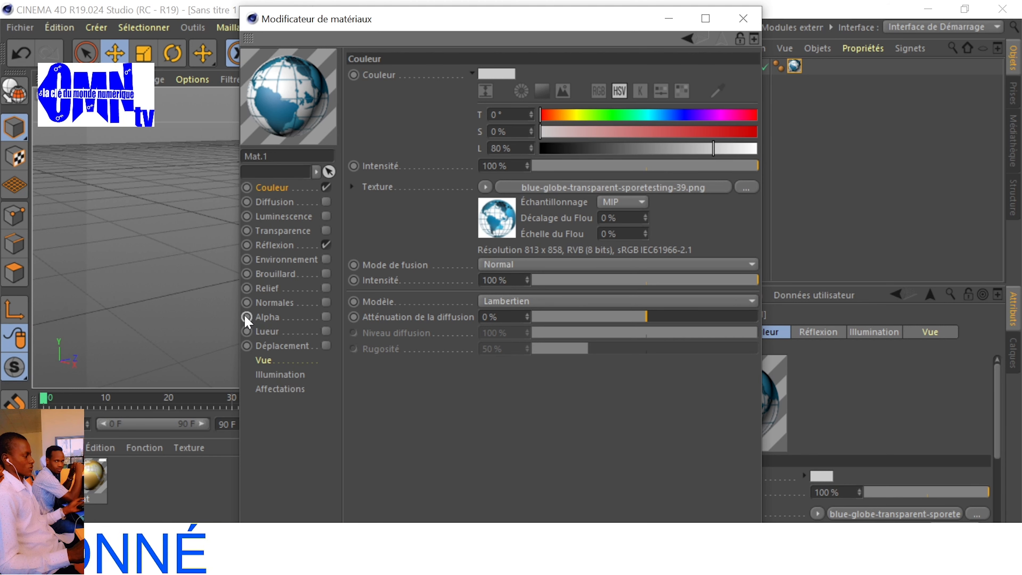
Enable the Alpha channel of the blue globe material and paste the copied texture channel into it.
left_click(325, 317)
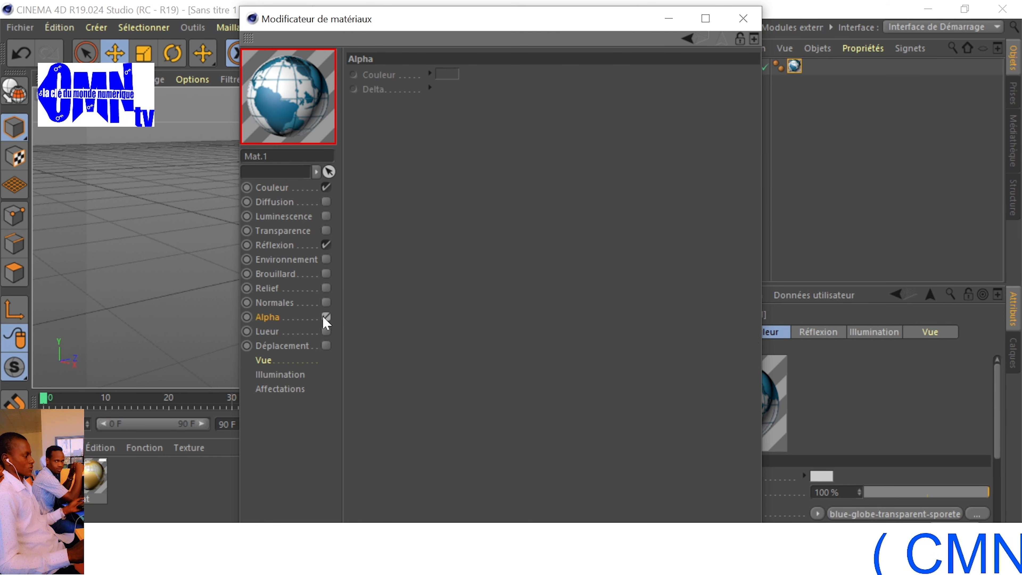
left_click(441, 167)
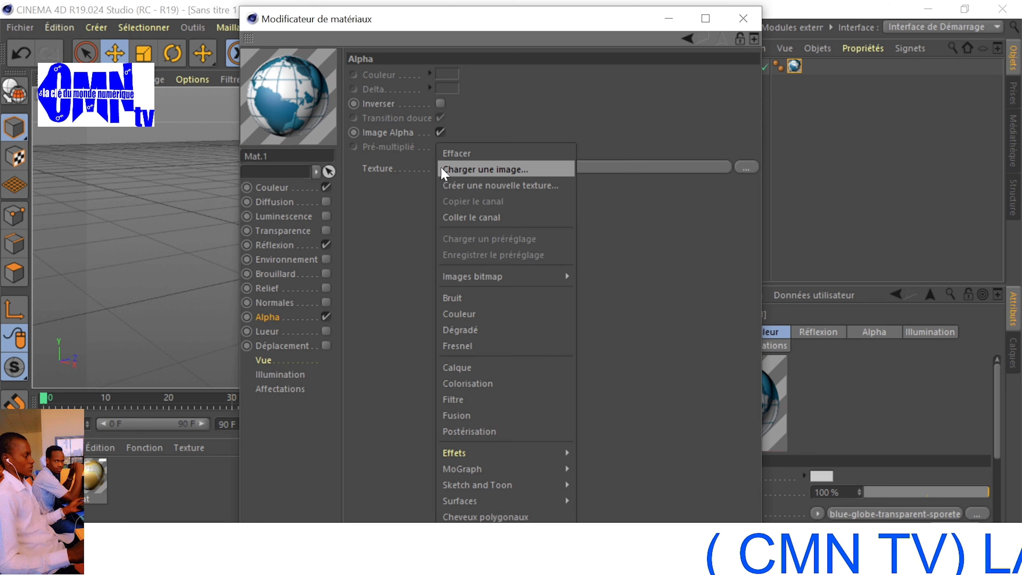
left_click(490, 220)
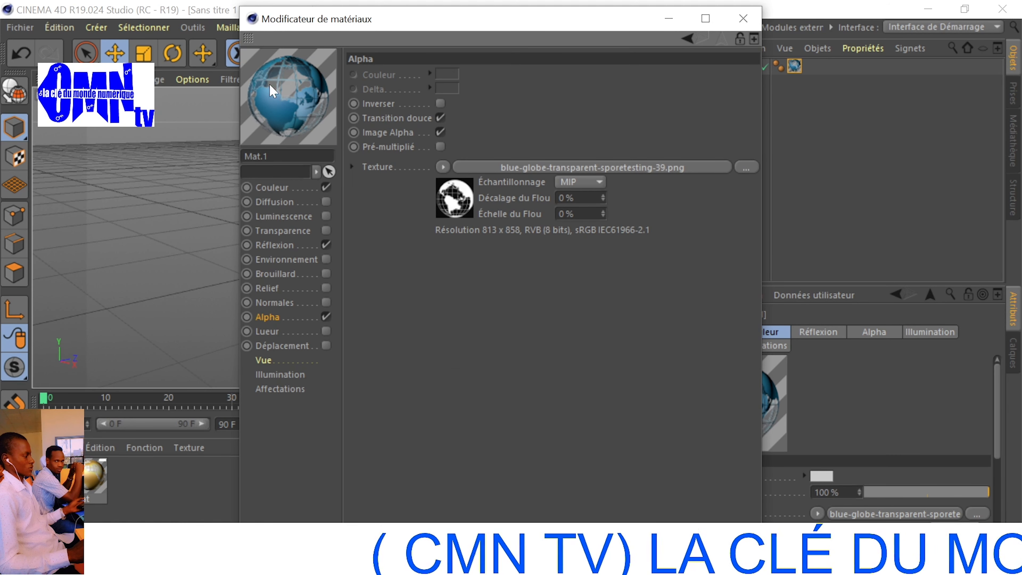
left_click(742, 20)
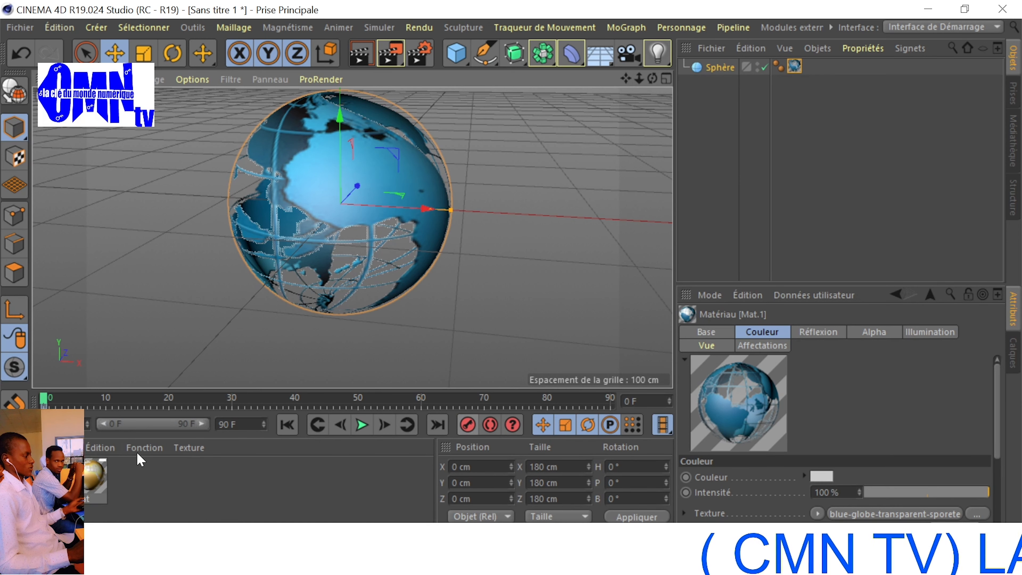
Animate the sphere's rotation to about H -393°, P 12° and B -24° at frame 90, and play the animation.
left_click_drag(47, 402, 612, 411)
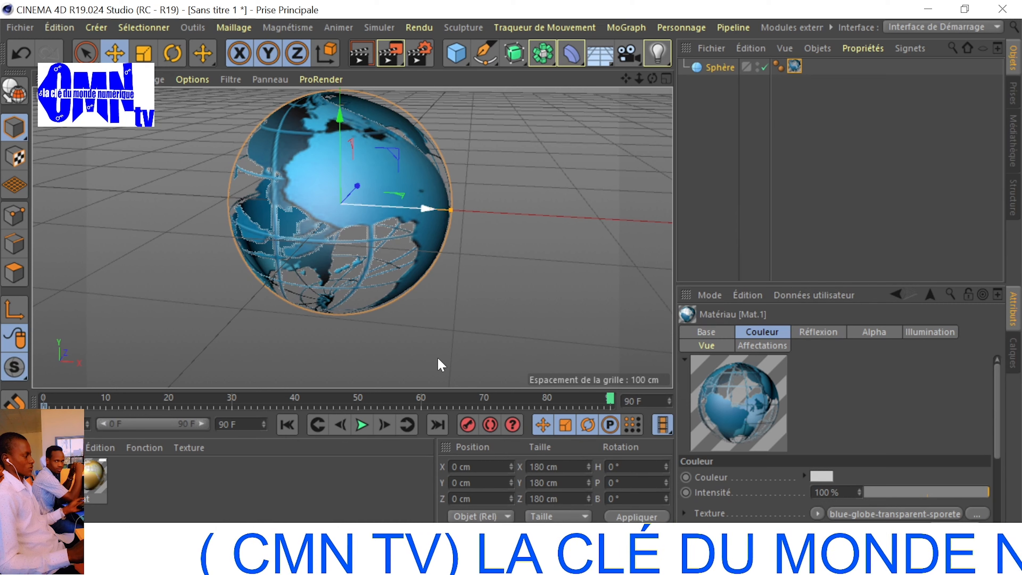
left_click(172, 52)
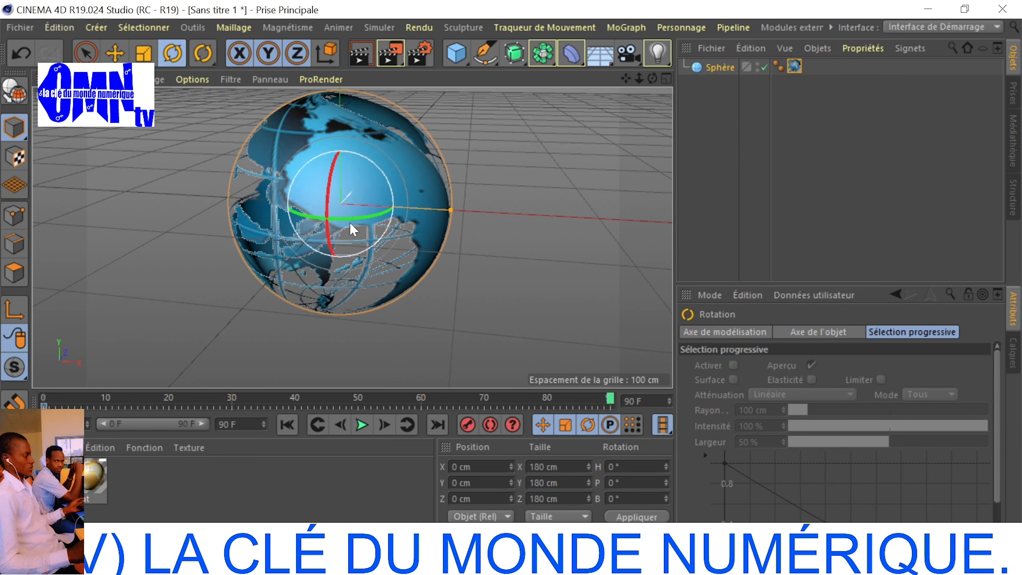
left_click_drag(353, 224, 177, 191)
left_click_drag(360, 226, 152, 189)
left_click_drag(372, 222, 219, 219)
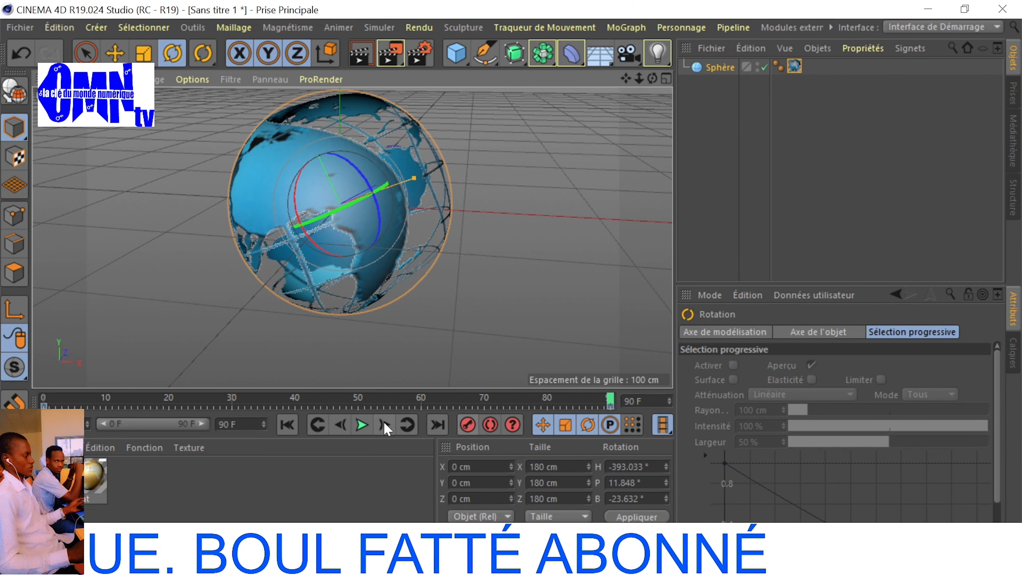
left_click(362, 425)
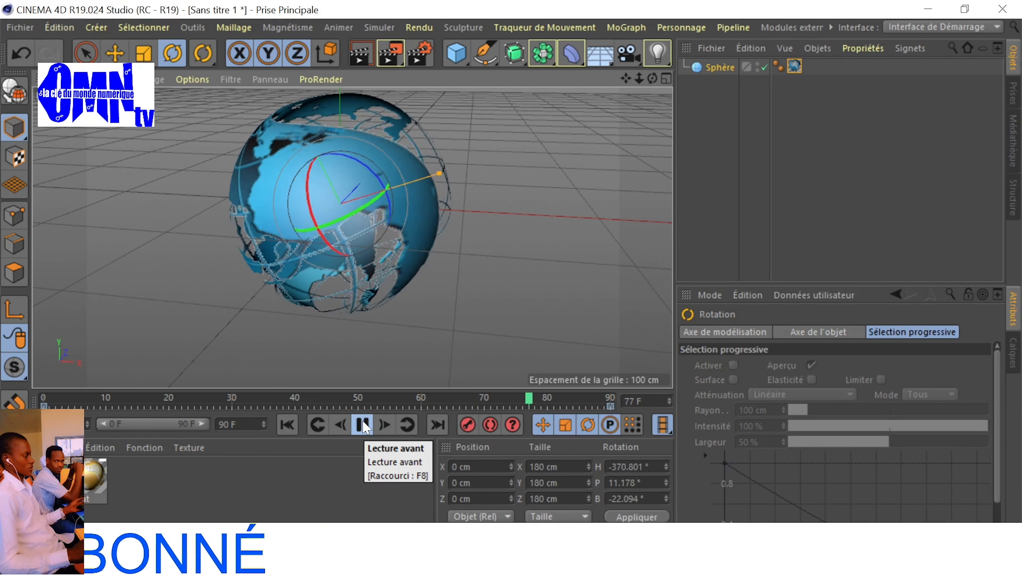
left_click(363, 425)
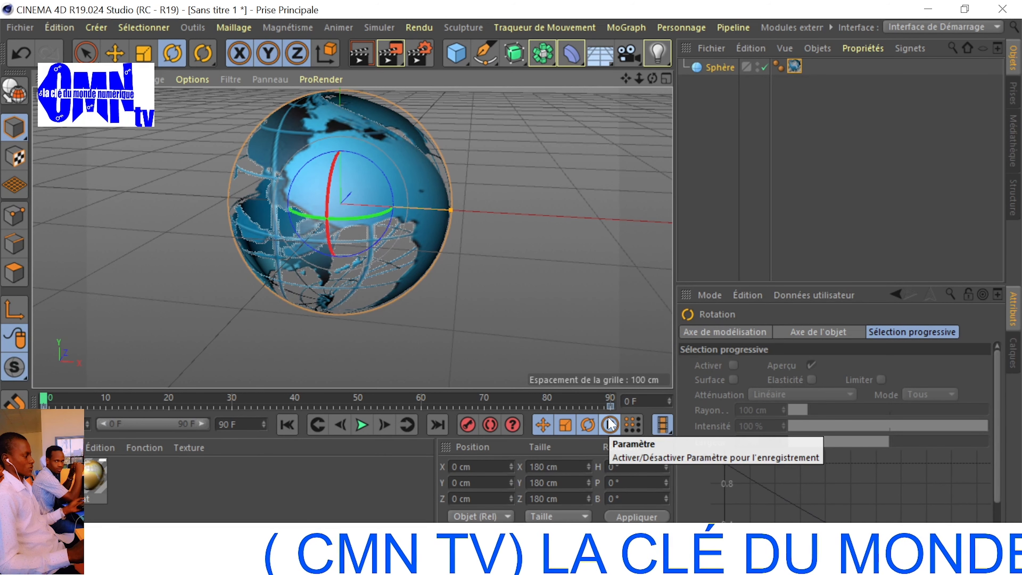
Extend the timeline and its visible range to 149 frames and move the sphere's end keyframe to frame 148.
left_click(264, 422)
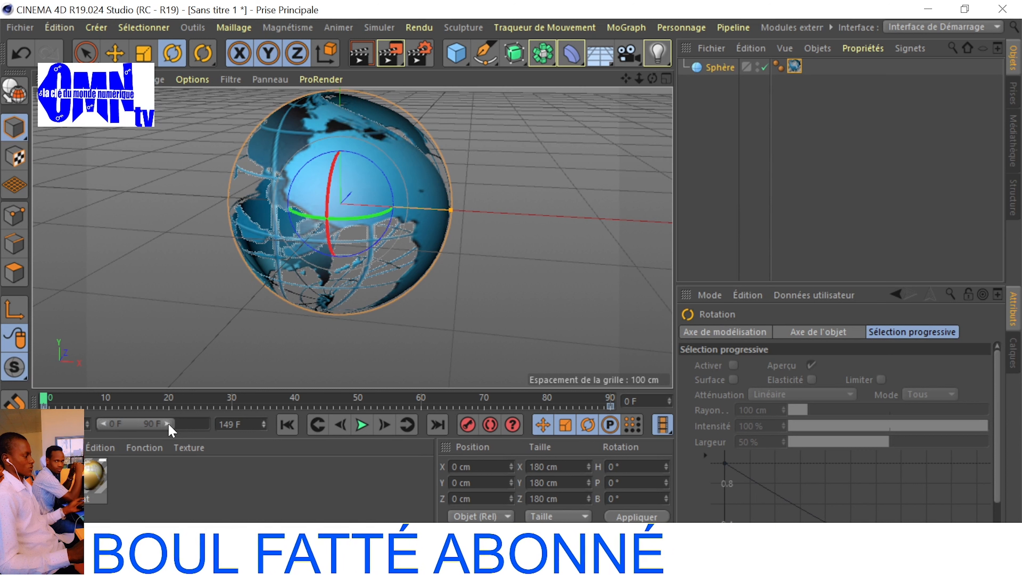
left_click_drag(168, 424, 207, 425)
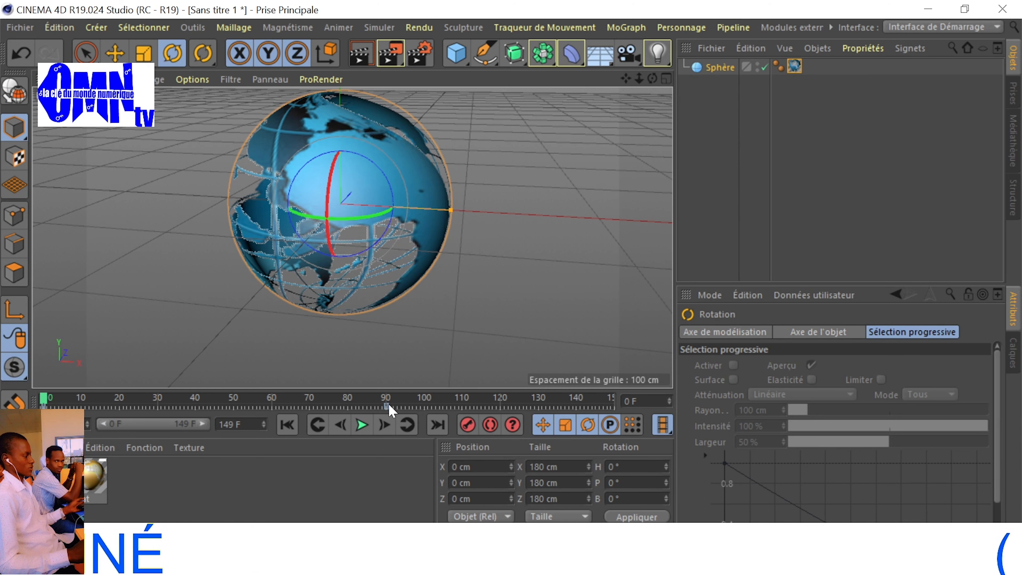
left_click_drag(387, 407, 505, 407)
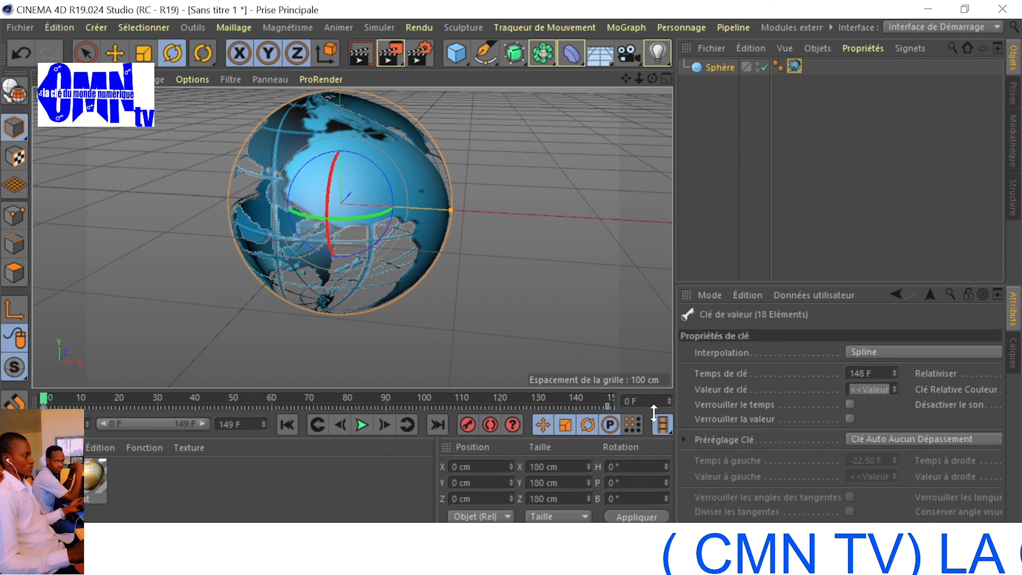
Play the lengthened globe animation, pause at frame 110 and render a preview of the view.
left_click(361, 424)
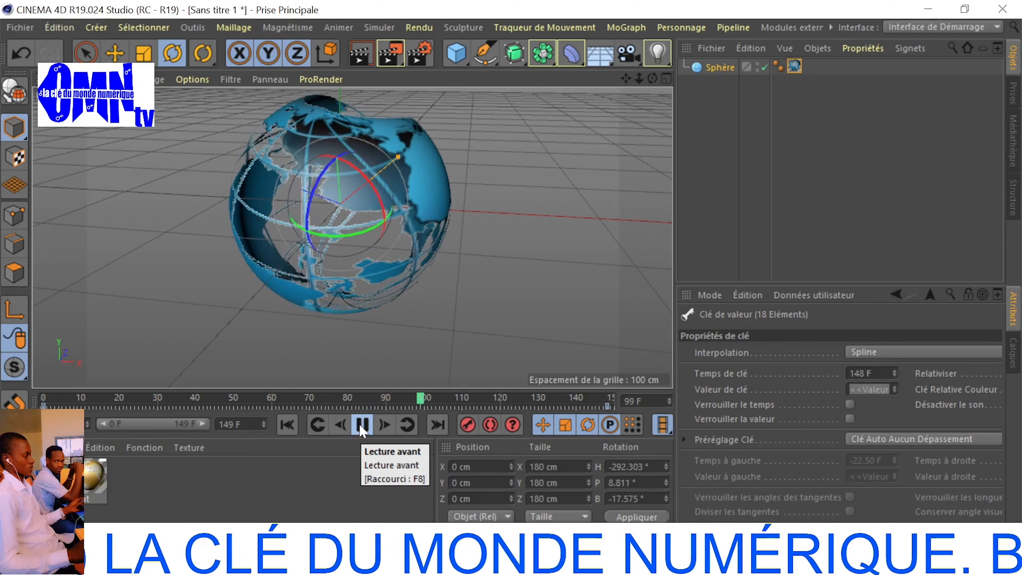
left_click(361, 427)
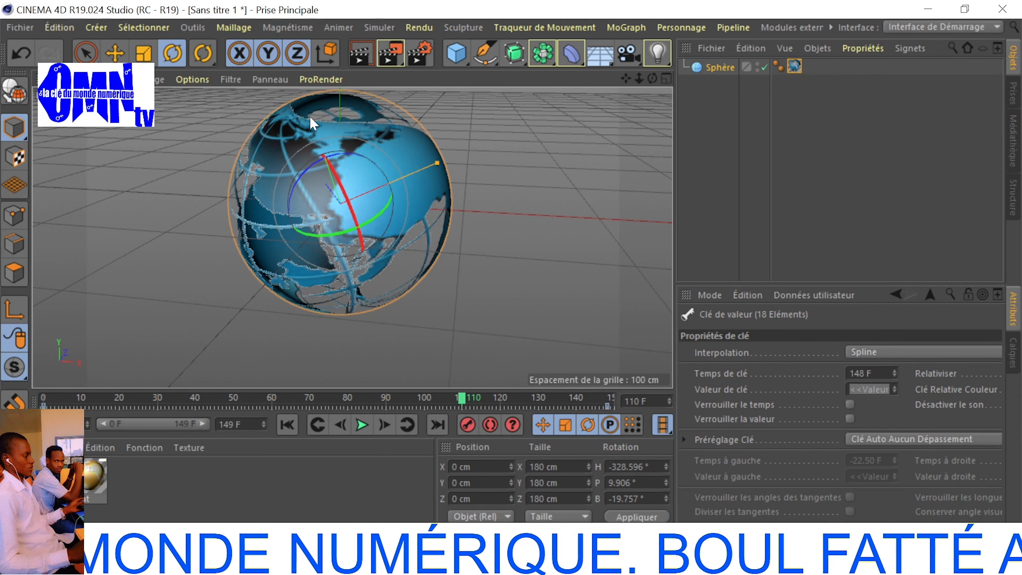
left_click(360, 55)
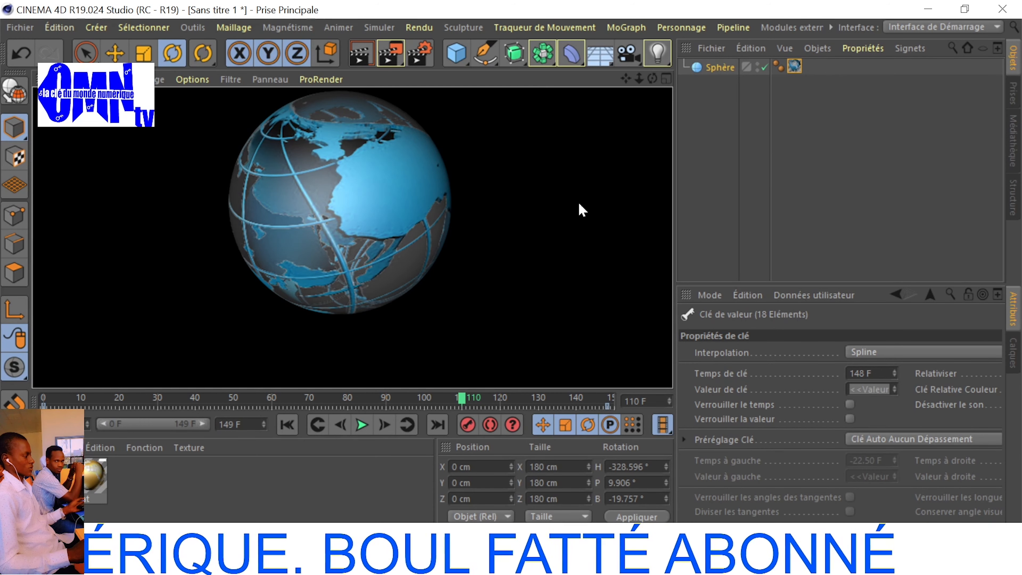
left_click(549, 250)
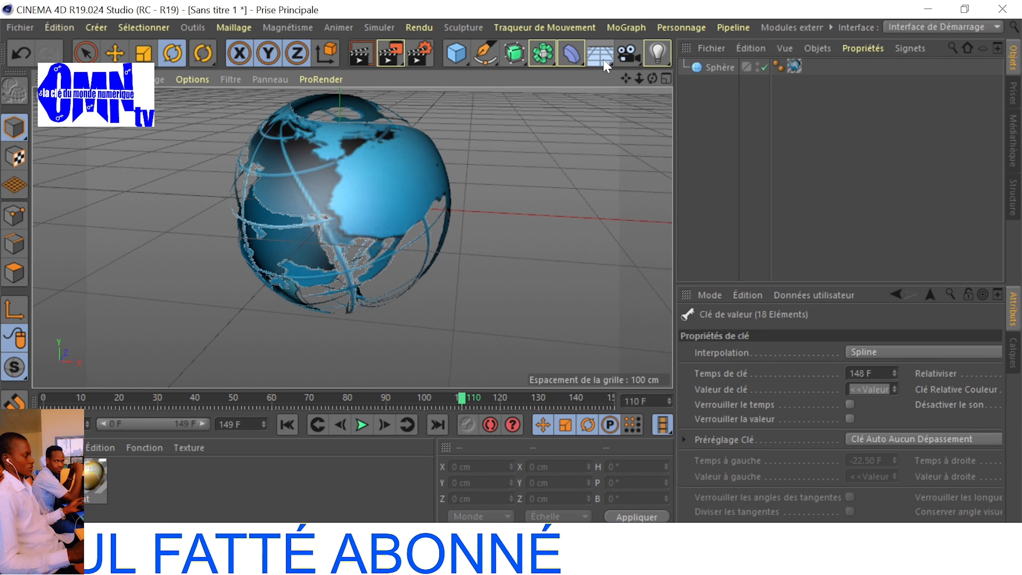
Add a floor (Sol) object and lower it to about Y -117 cm, beneath the globe.
left_click(605, 63)
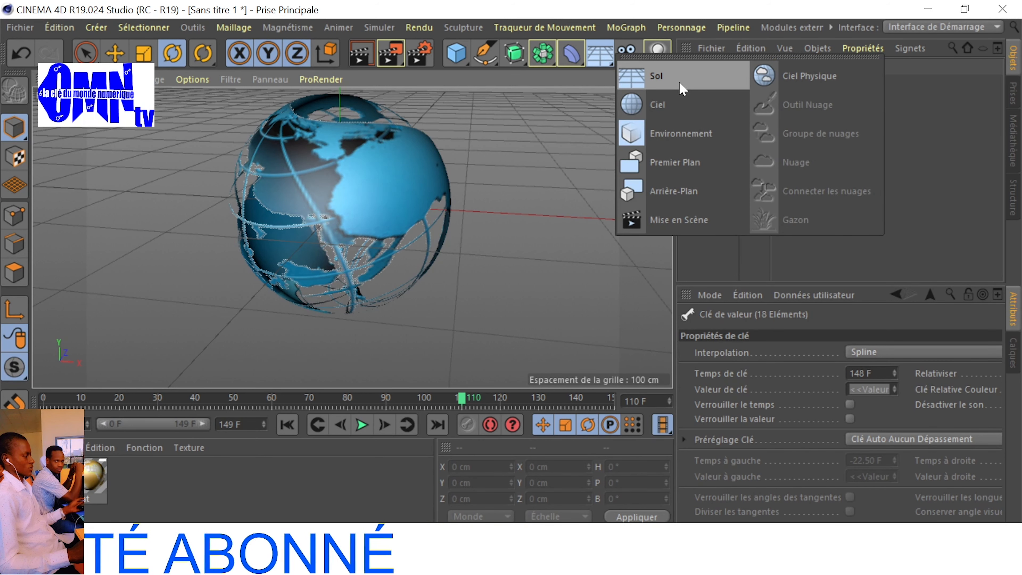
left_click(683, 88)
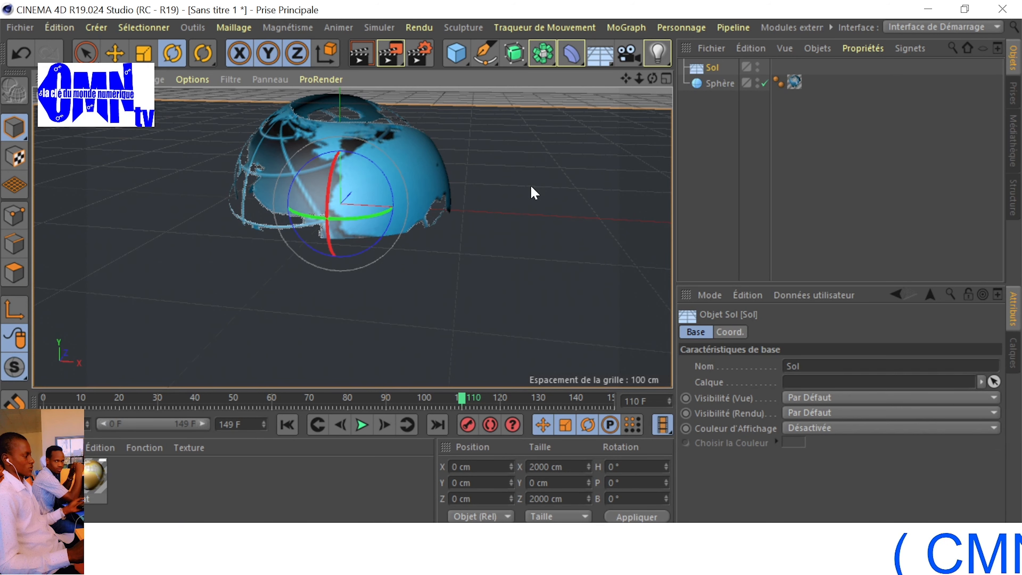
left_click(127, 48)
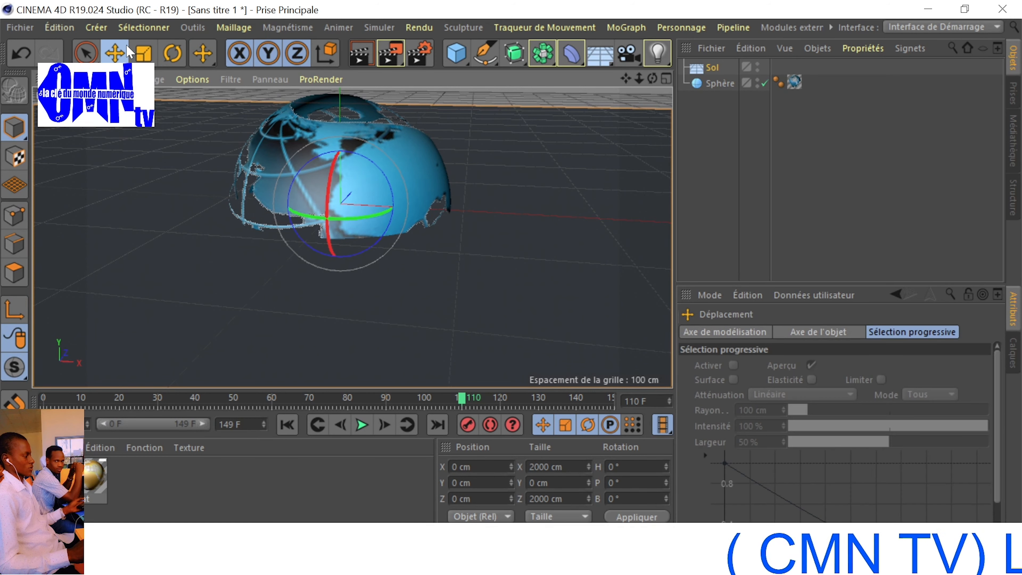
left_click_drag(343, 154, 343, 285)
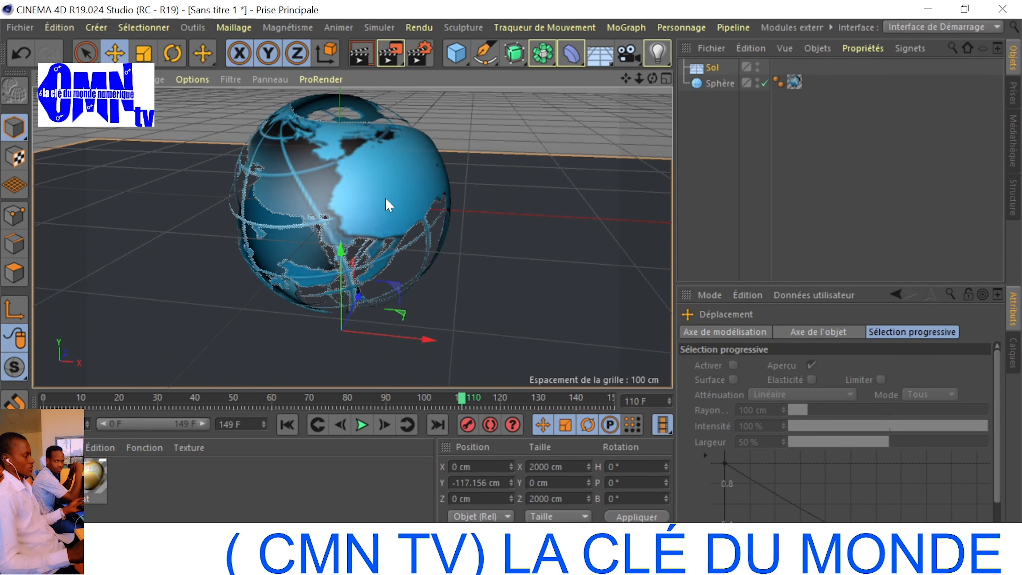
Select the sphere and play back its rotation above the floor in a wider view.
left_click(387, 188)
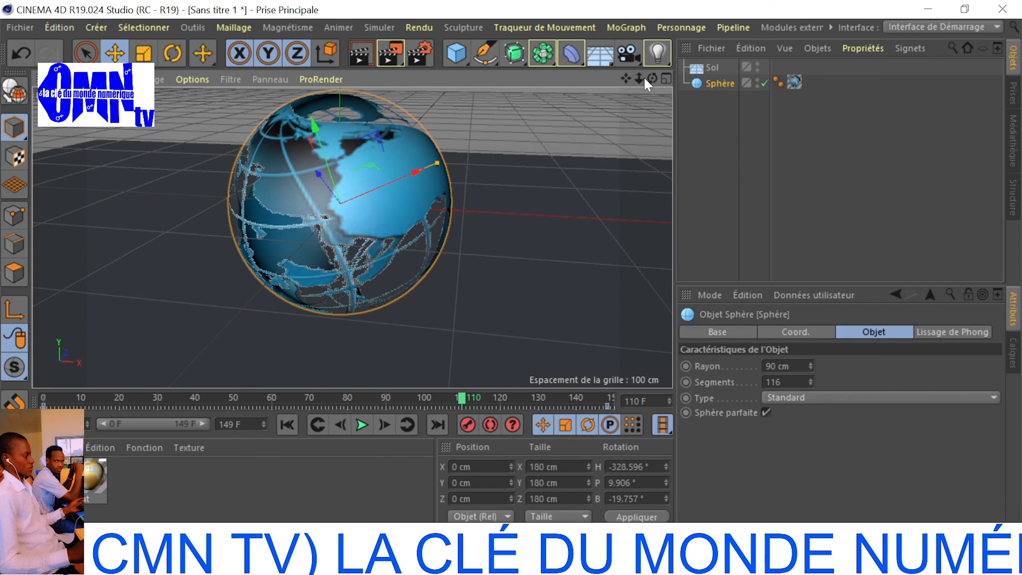
scroll(430, 141, "down", 5)
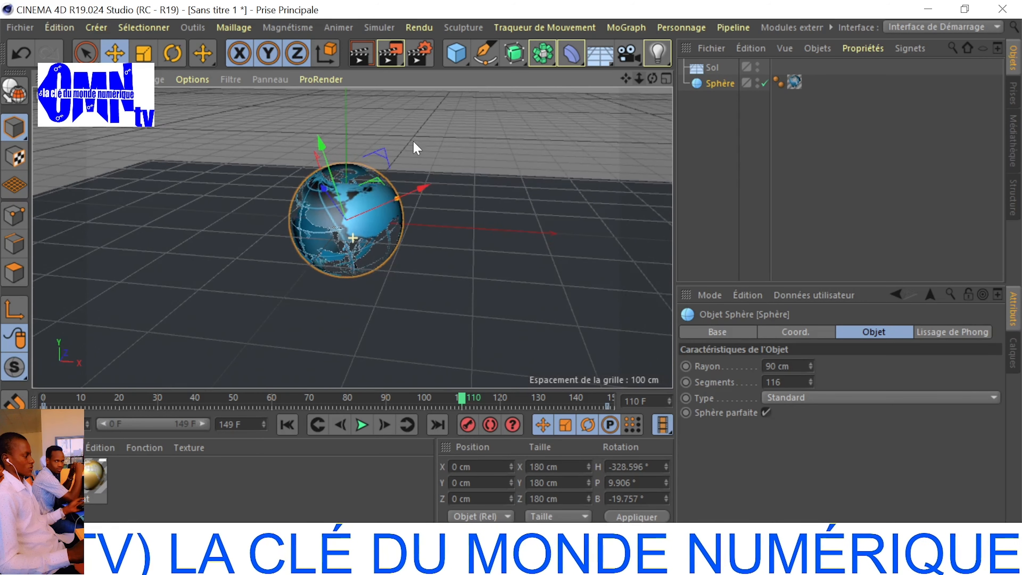
left_click_drag(329, 186, 406, 173)
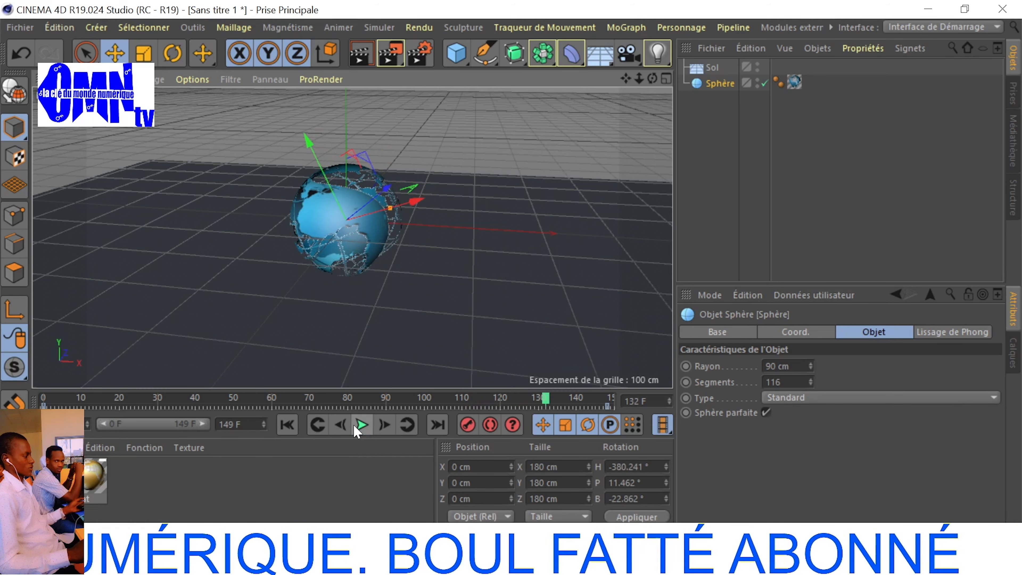
left_click(361, 425)
left_click(361, 424)
Create a new material and assign the Planète surface shader as its colour texture.
left_click(63, 447)
left_click(145, 314)
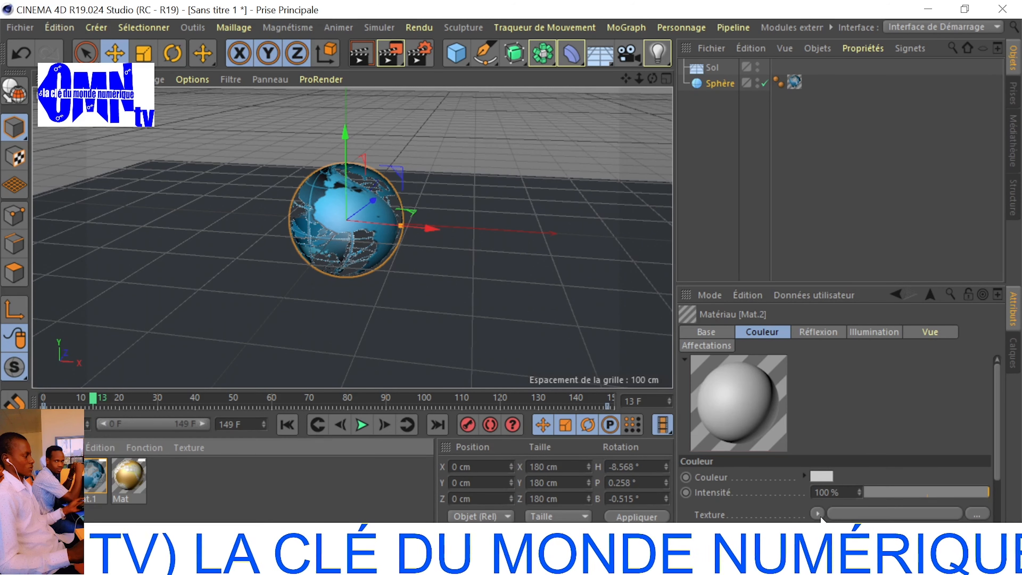
left_click(817, 514)
mouse_move(877, 467)
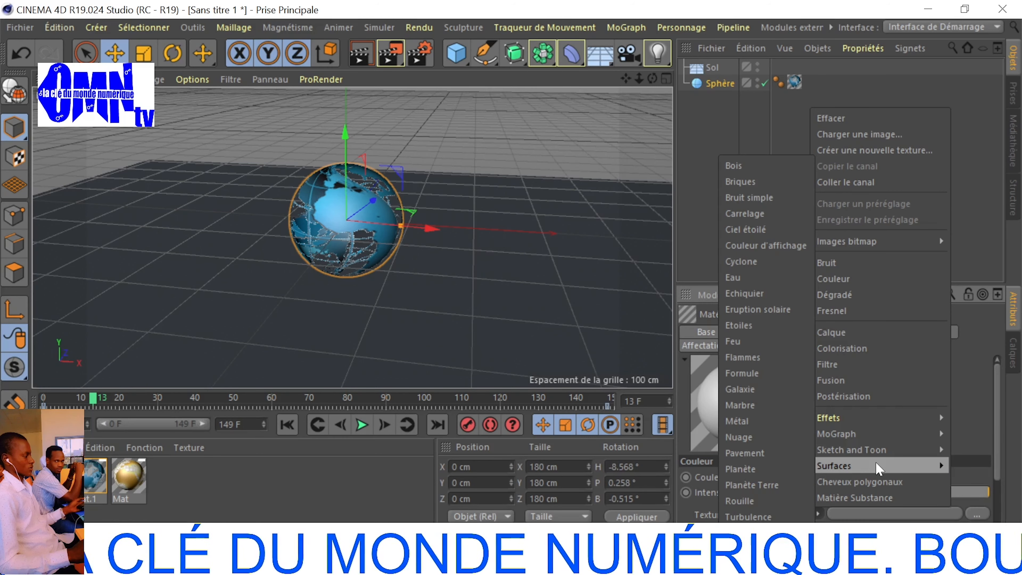
left_click(749, 469)
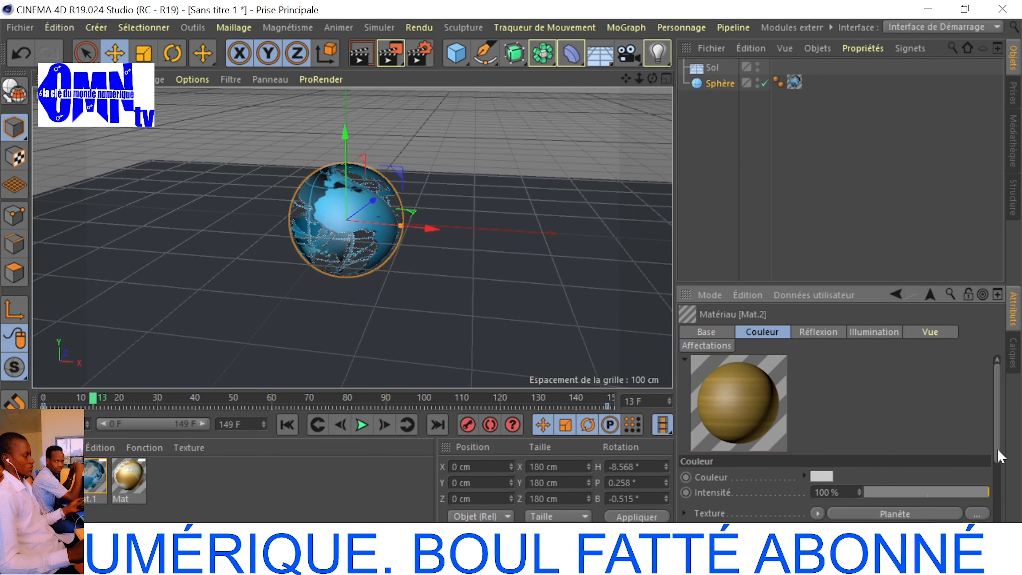
Try the Anneaux de Saturne shader type, settle on Uranus and apply the new material to the floor.
scroll(864, 491, "down", 3)
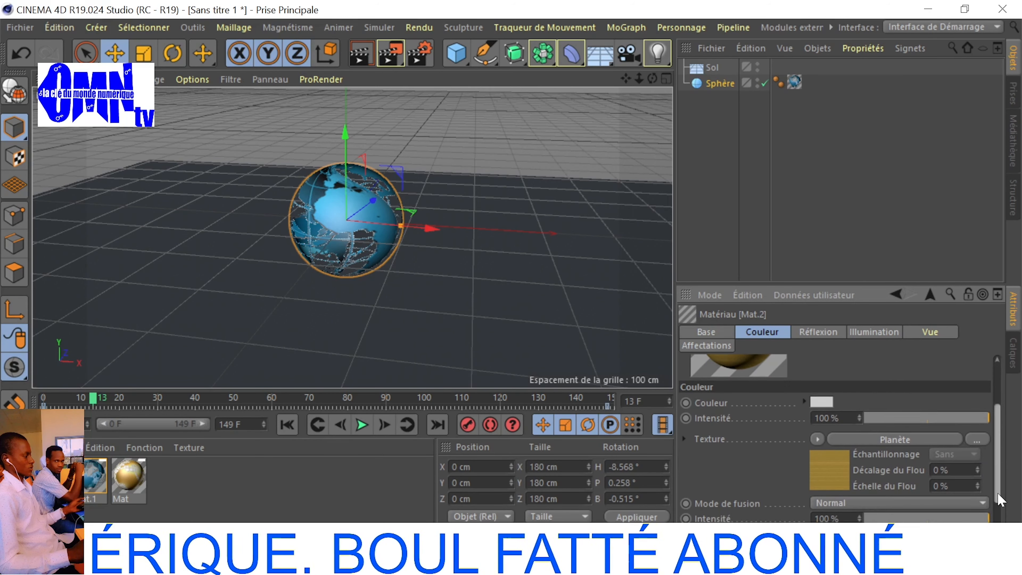
left_click(824, 462)
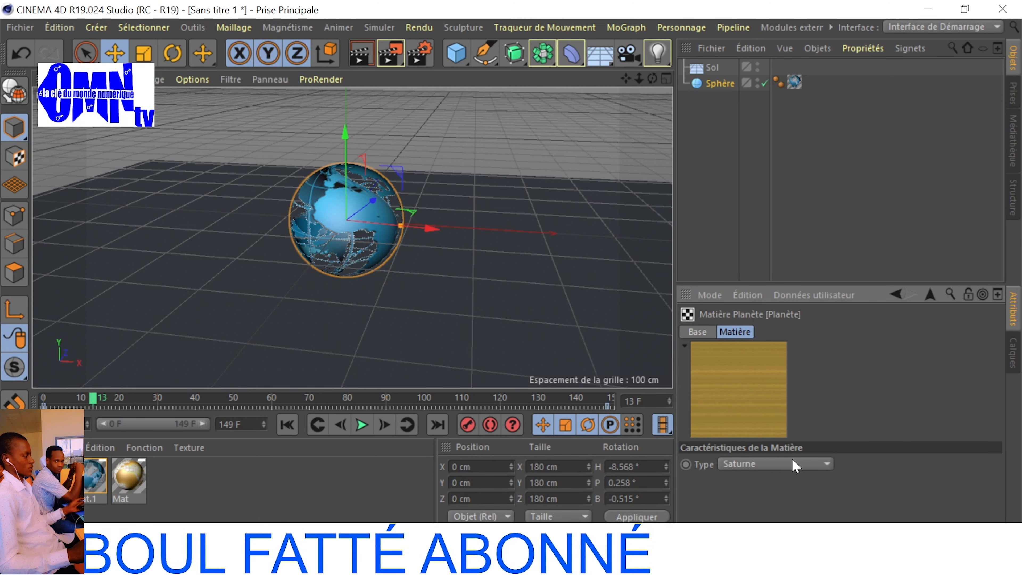
left_click(803, 467)
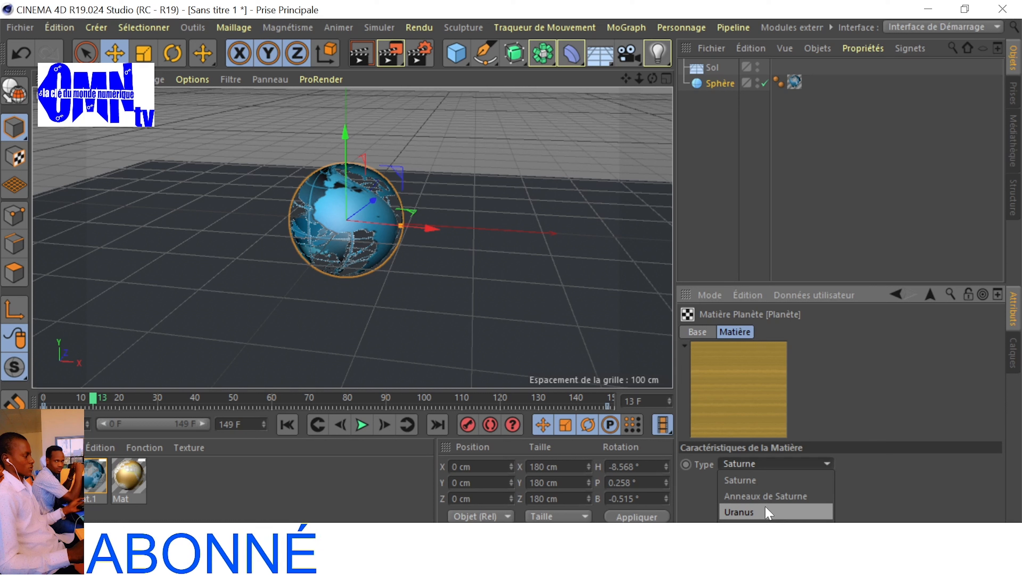
left_click(761, 497)
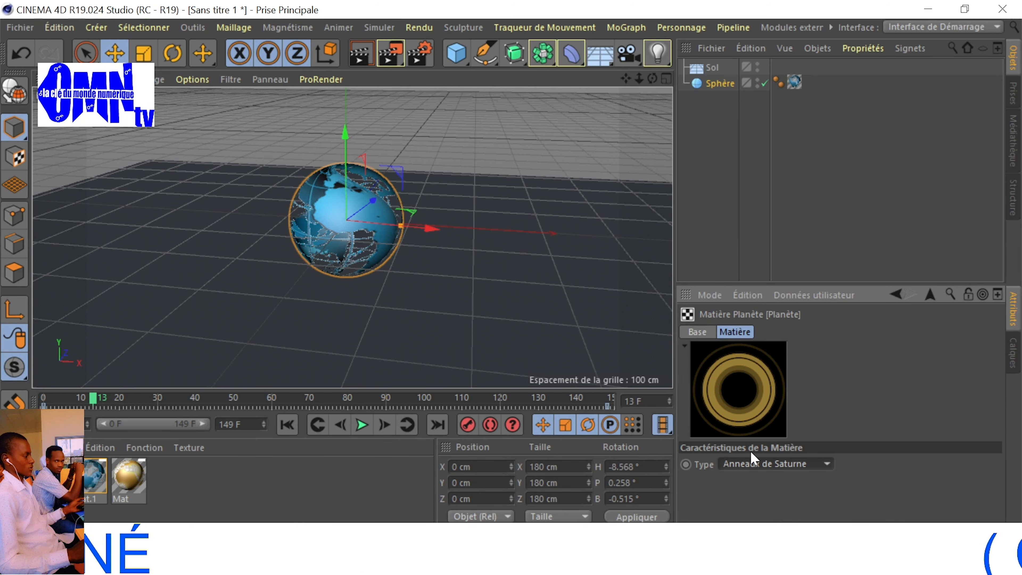
left_click(819, 465)
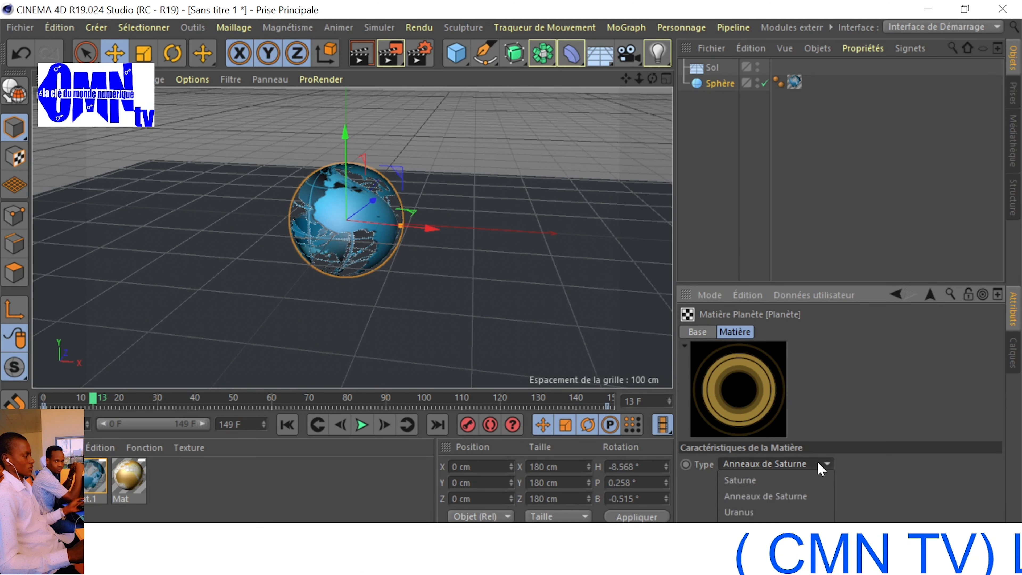
left_click(751, 513)
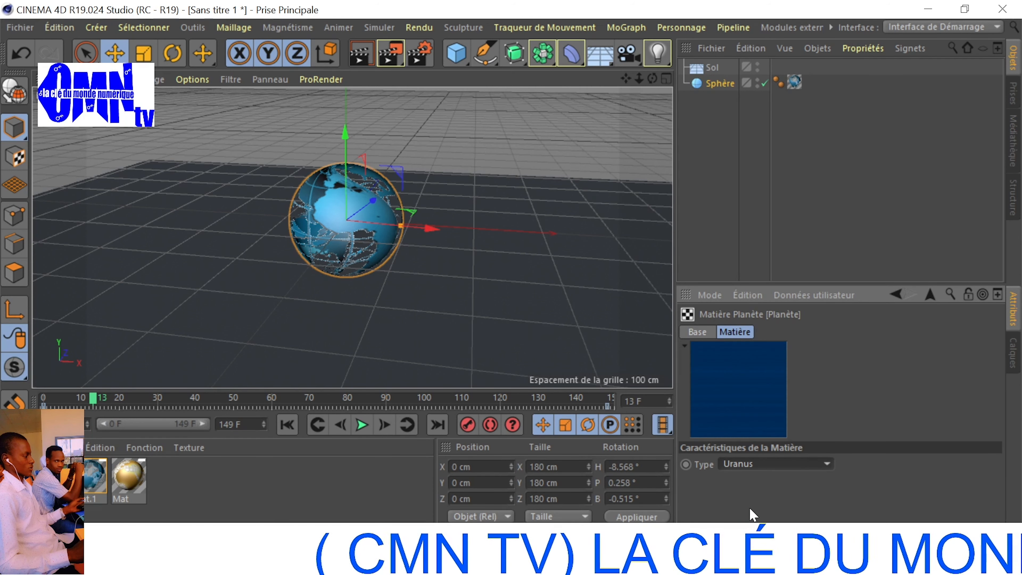
left_click_drag(44, 479, 269, 349)
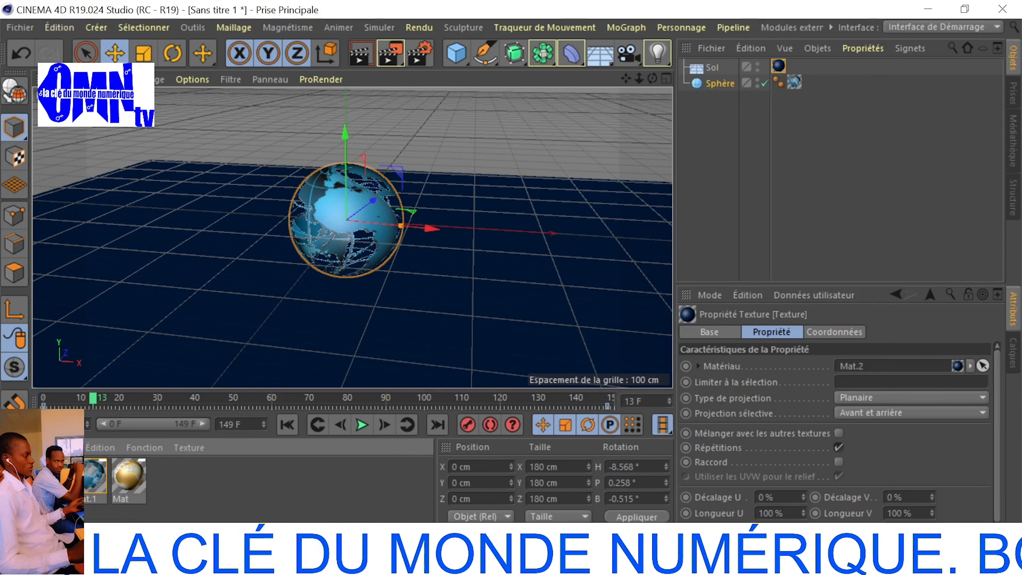
Change the floor material's Planète shader type to Anneaux de Saturne.
left_click(44, 479)
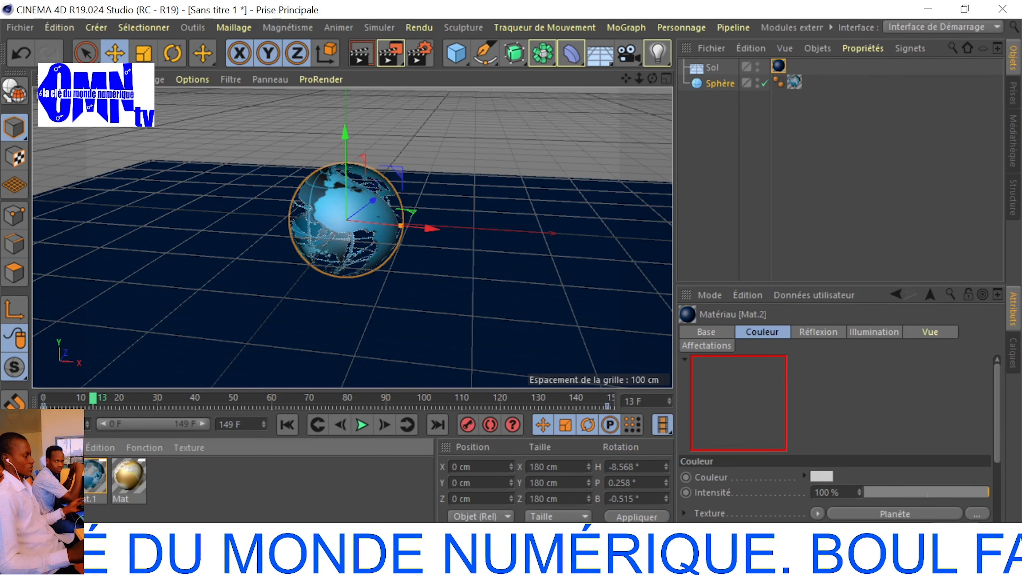
left_click(895, 514)
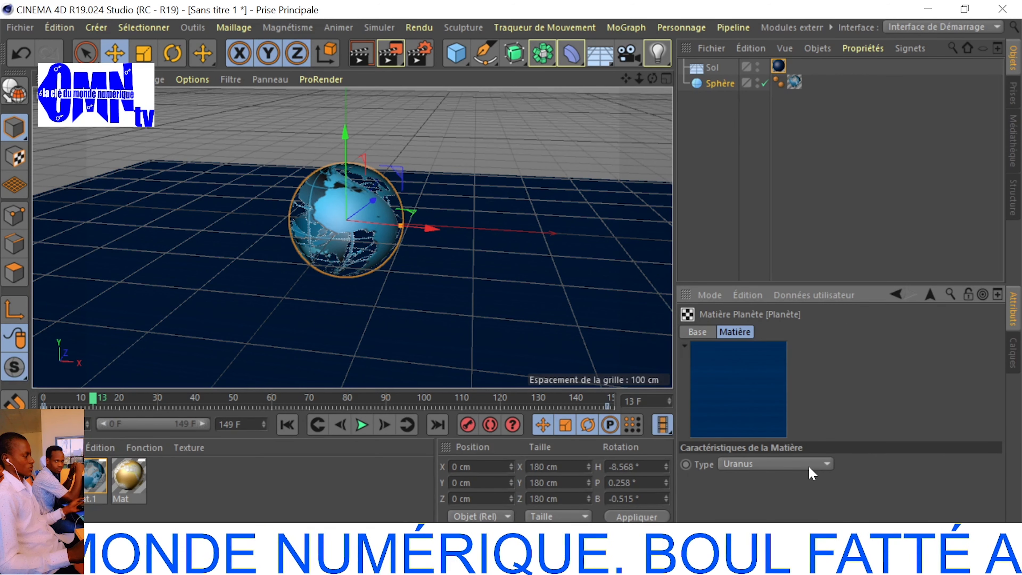
left_click(808, 465)
left_click(779, 493)
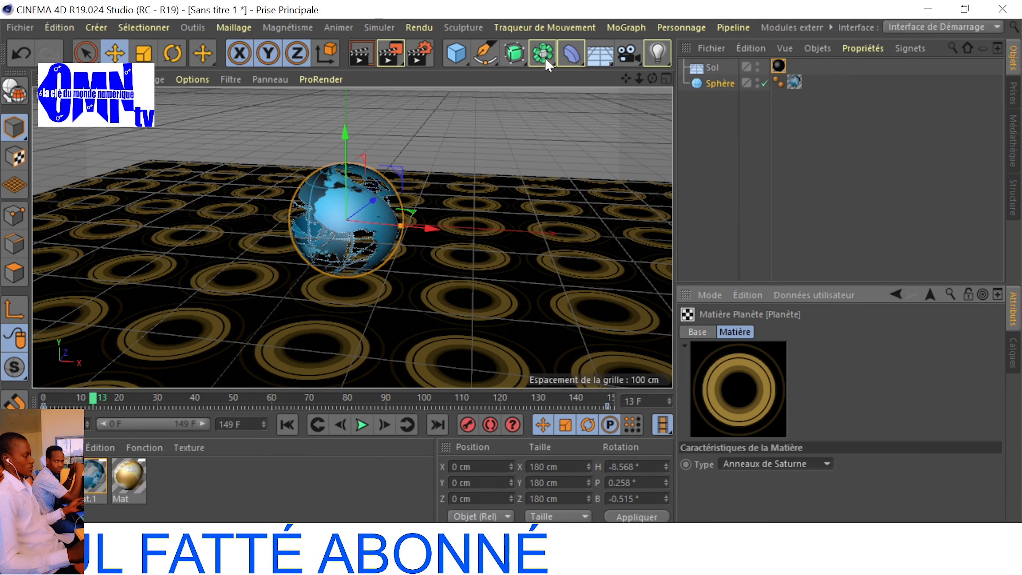
Add a background (Arrière-Plan) object to the scene and render a preview of the view.
left_click(609, 62)
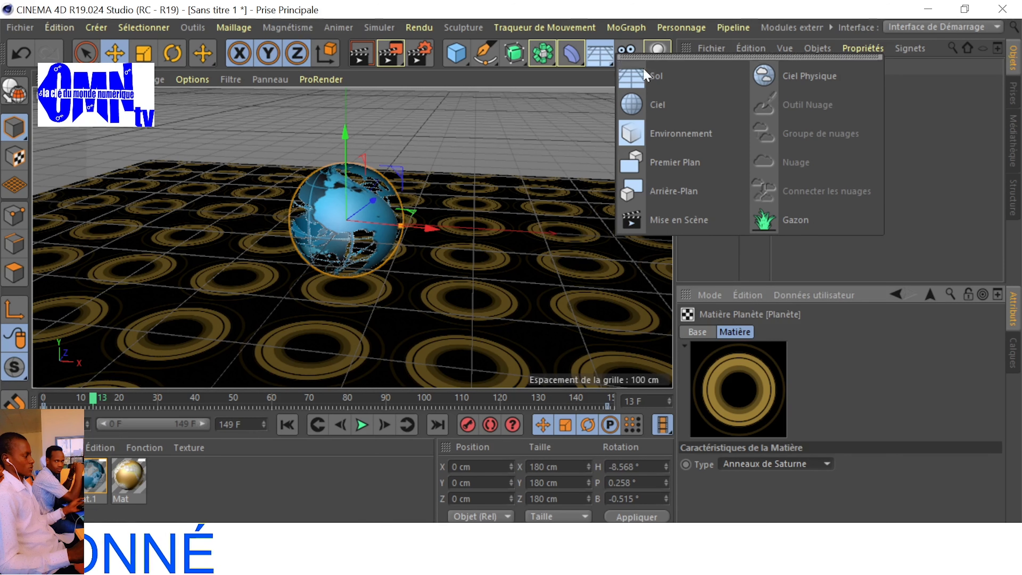
left_click(689, 193)
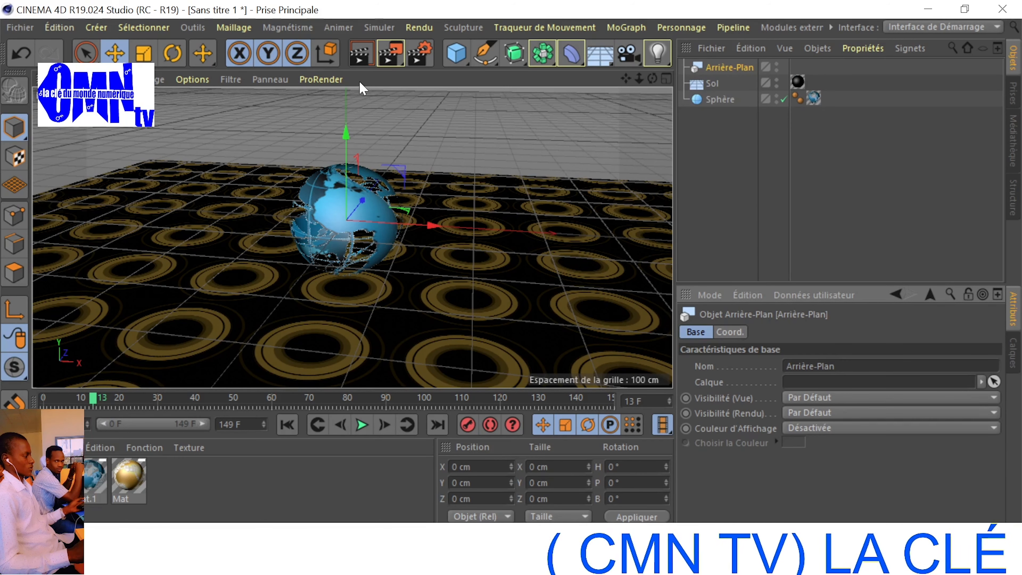
left_click(356, 58)
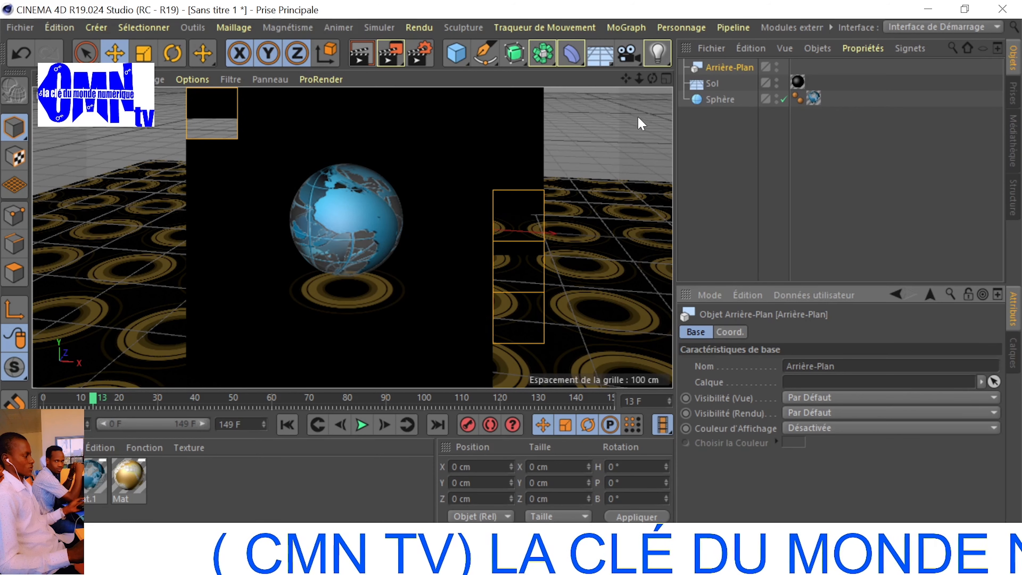
Add a Lumière light and place it above and in front of the globe, at about Y 134 cm and Z -315 cm.
left_click(606, 165)
left_click(606, 166)
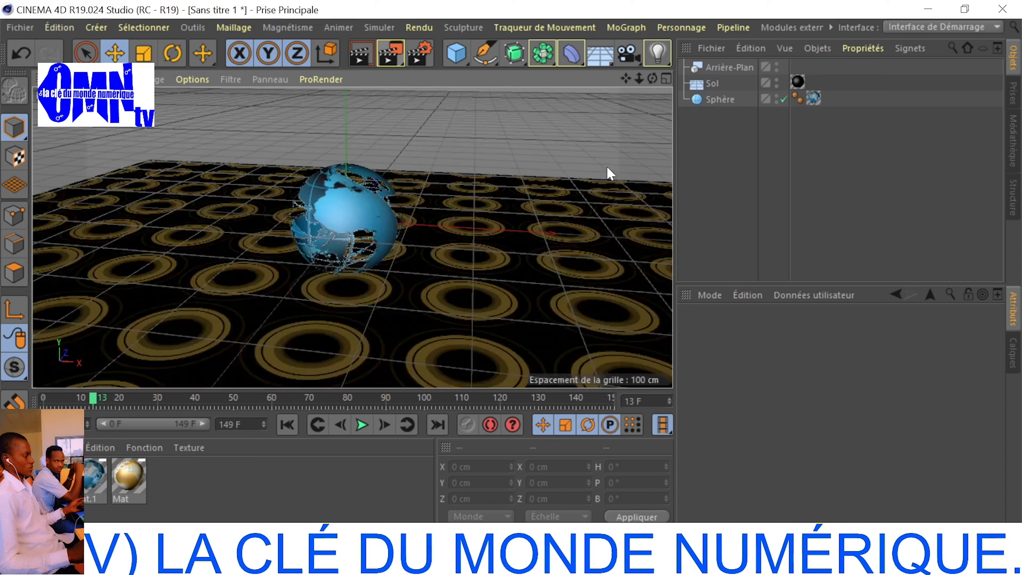
left_click(657, 58)
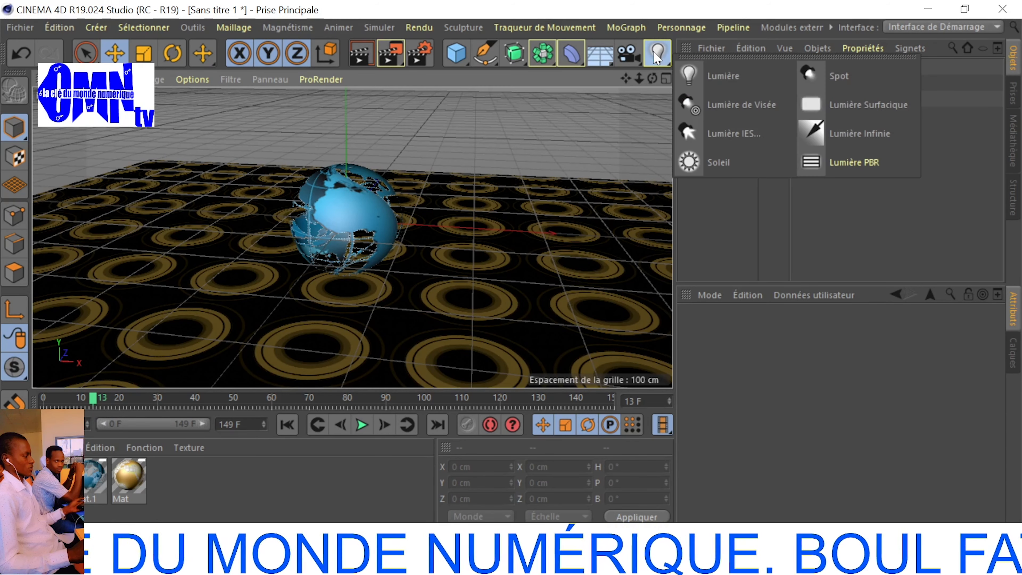
left_click(743, 83)
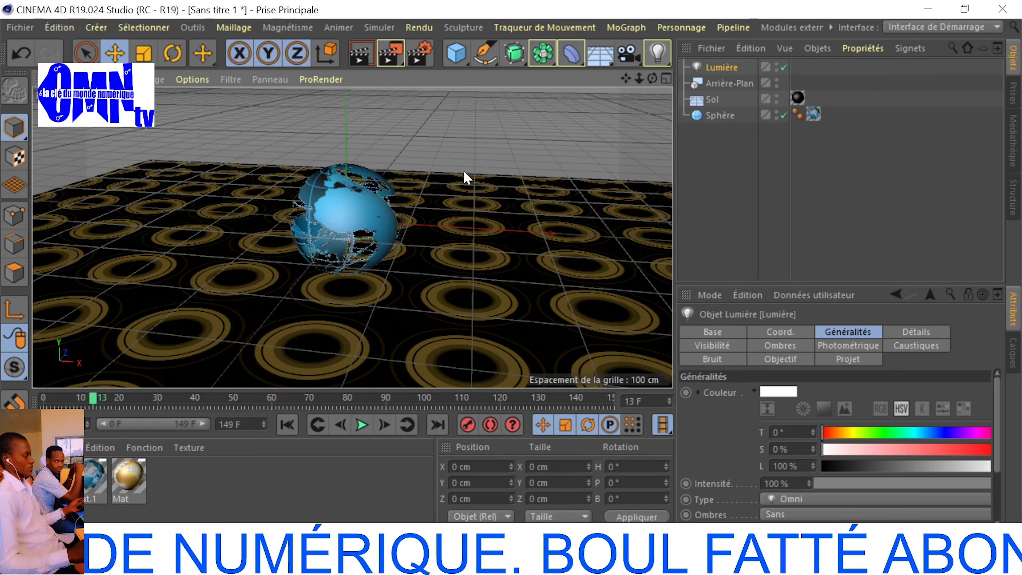
left_click_drag(341, 183, 360, 114)
left_click_drag(636, 81, 635, 80)
left_click_drag(354, 105, 360, 181)
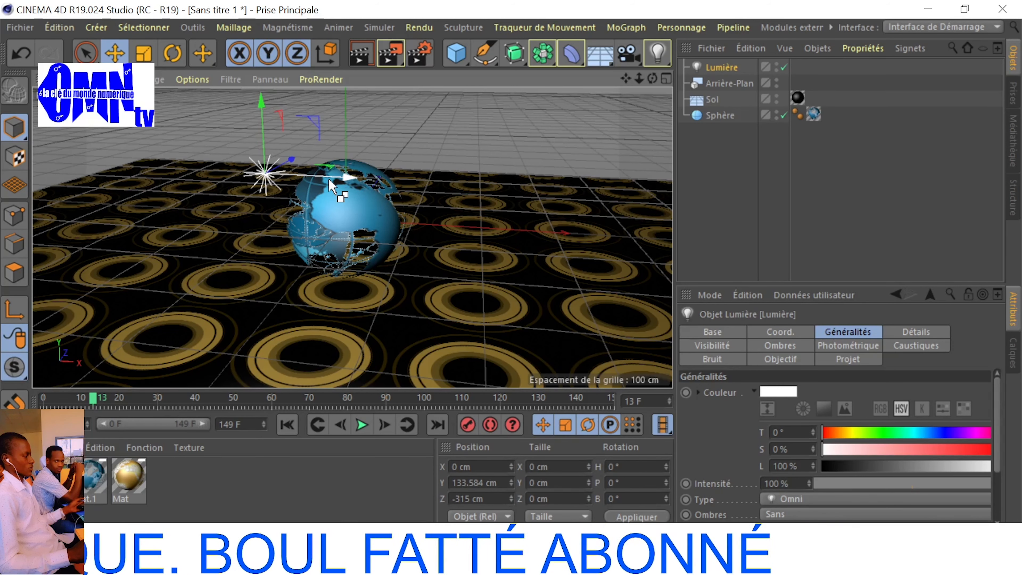
Duplicate the light about 149 cm along X and check the scene with a preview render and animation playback.
left_click_drag(329, 183, 481, 200, "ctrl")
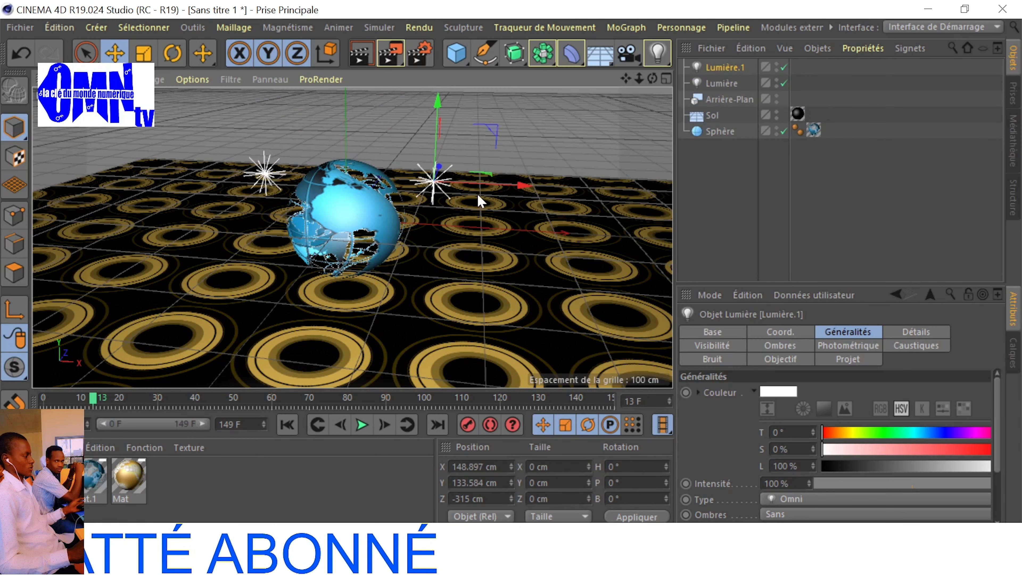
left_click(359, 53)
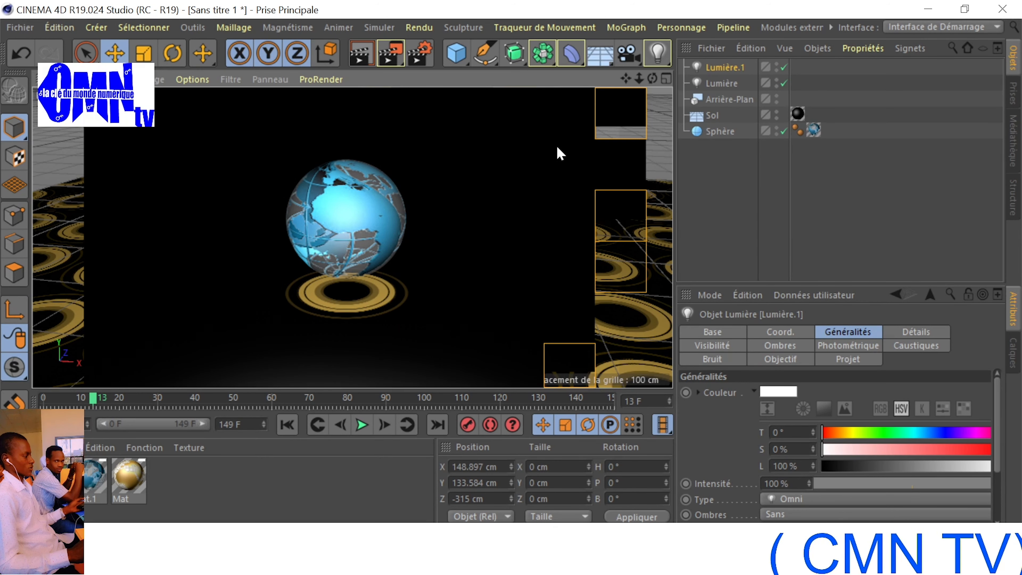
left_click(556, 144)
key("ctrl+r")
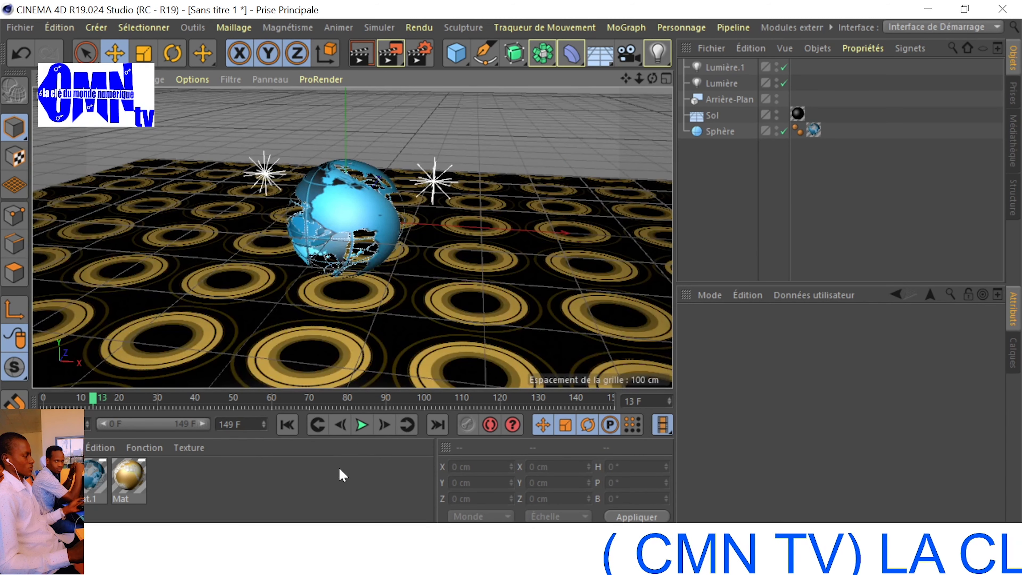
left_click(363, 431)
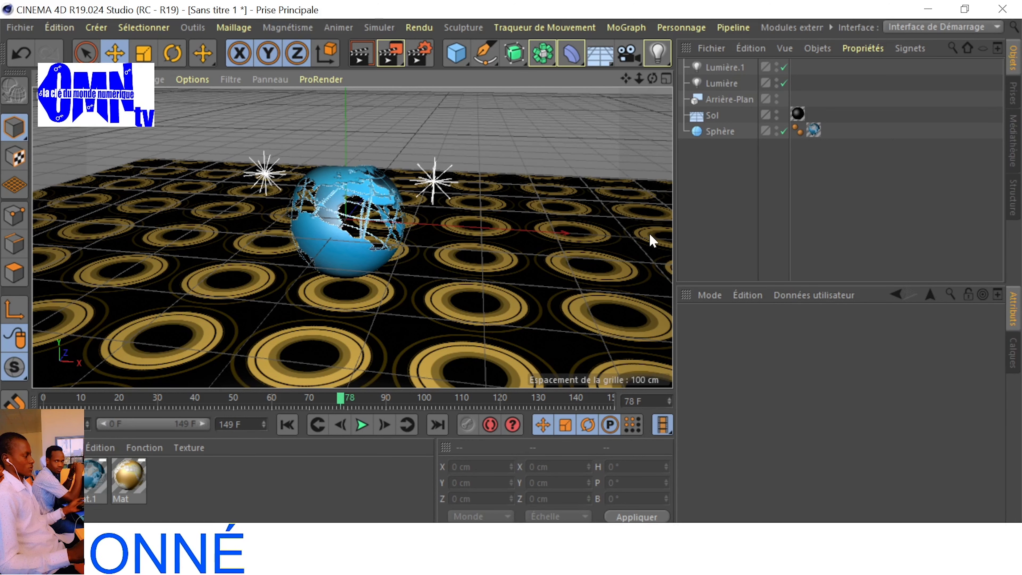
Tint the first light teal with hue 178°, saturation 77% and lightness 69%, and render a preview of the view.
left_click(724, 87)
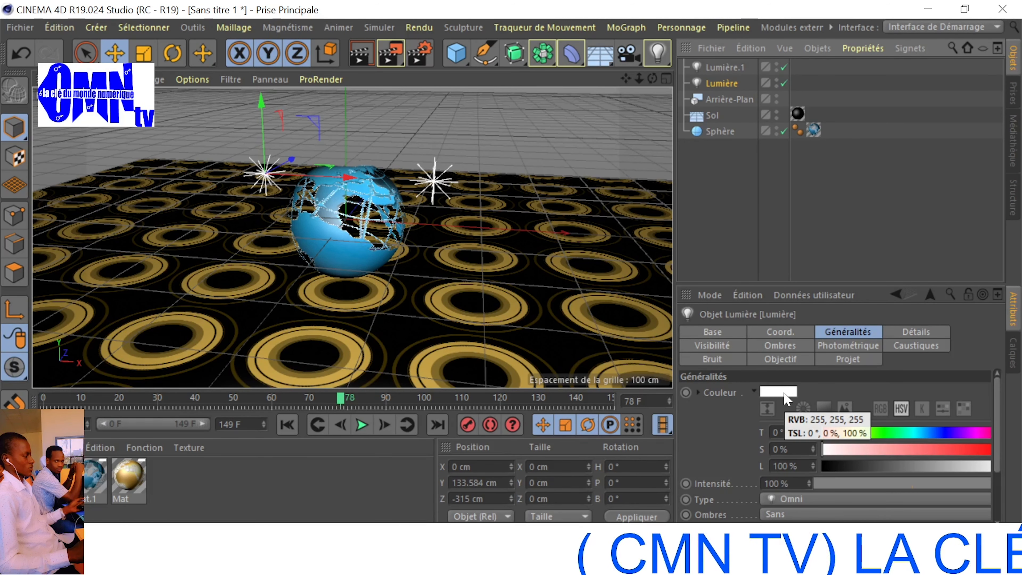
left_click(905, 434)
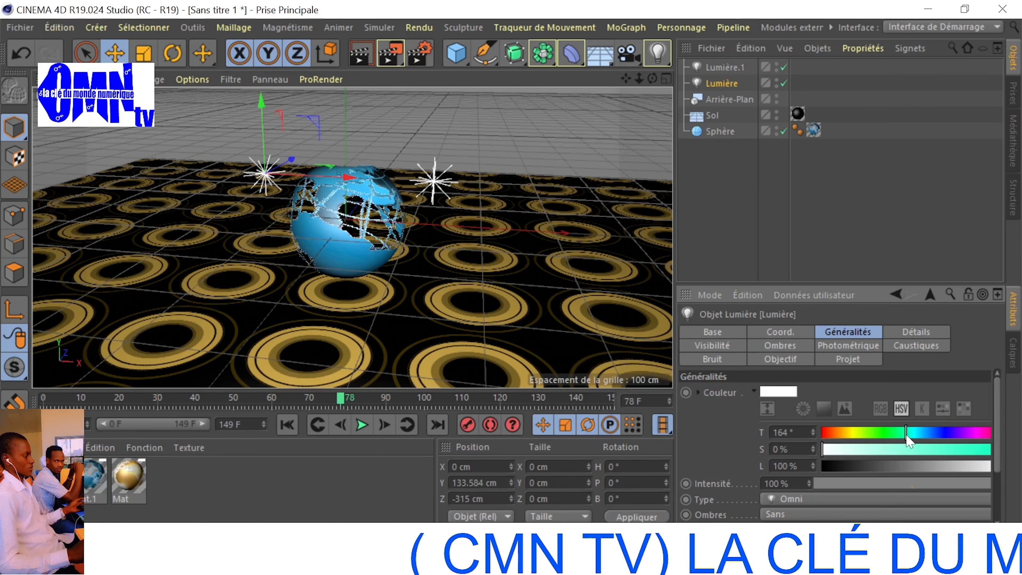
left_click_drag(945, 456, 965, 459)
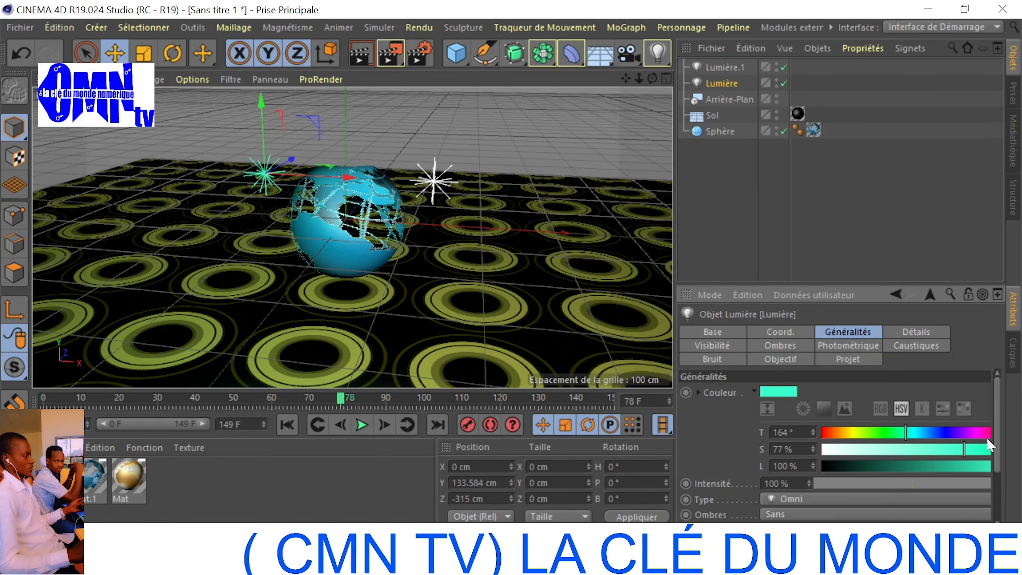
left_click(974, 434)
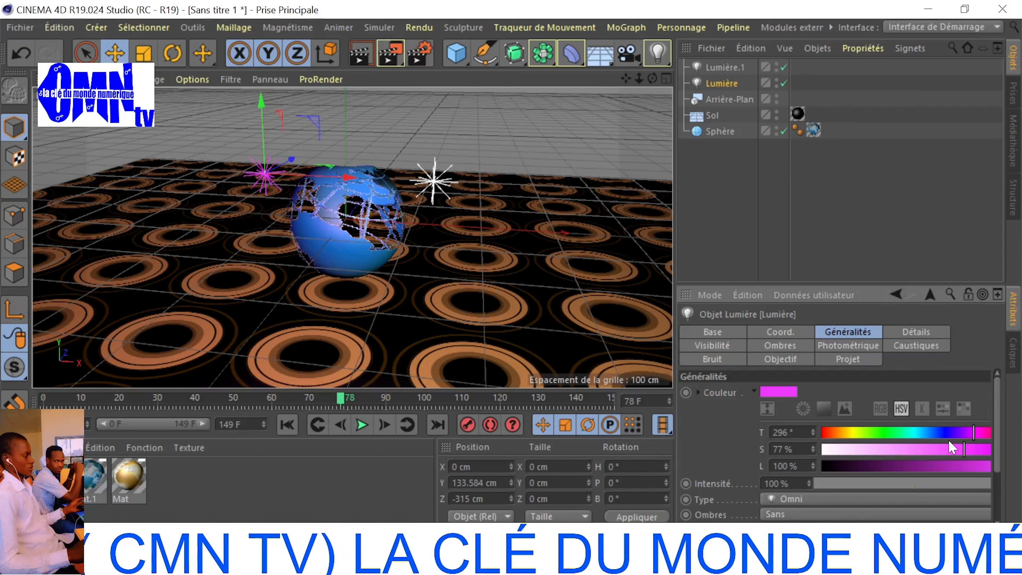
left_click(927, 434)
left_click(955, 433)
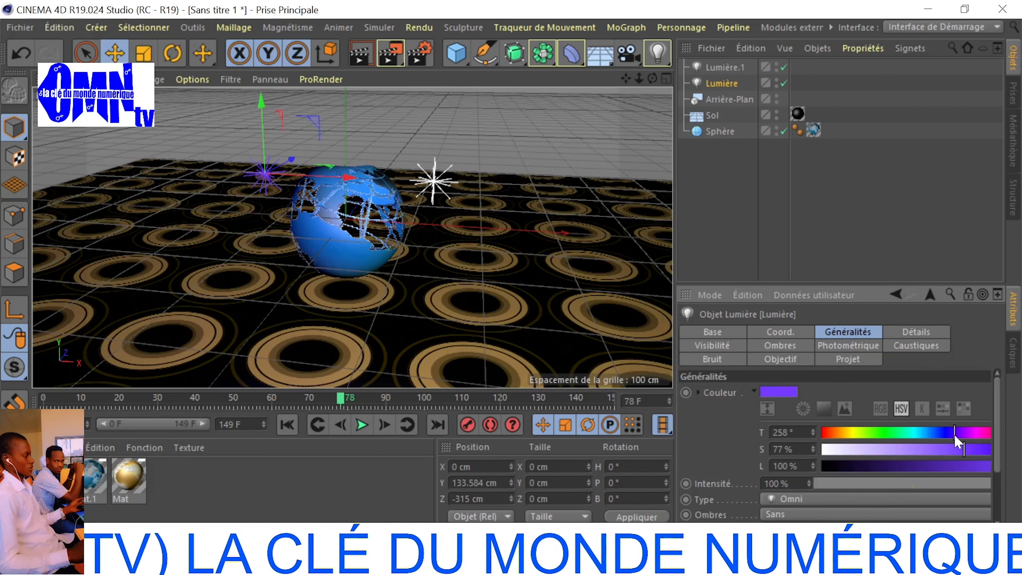
left_click(964, 433)
left_click(970, 466)
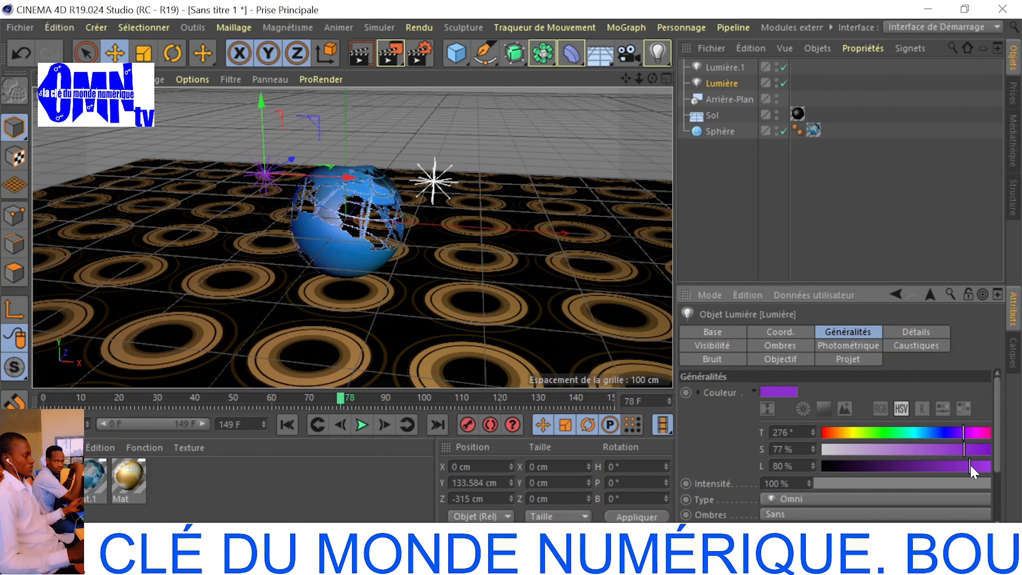
left_click(893, 466)
left_click(949, 466)
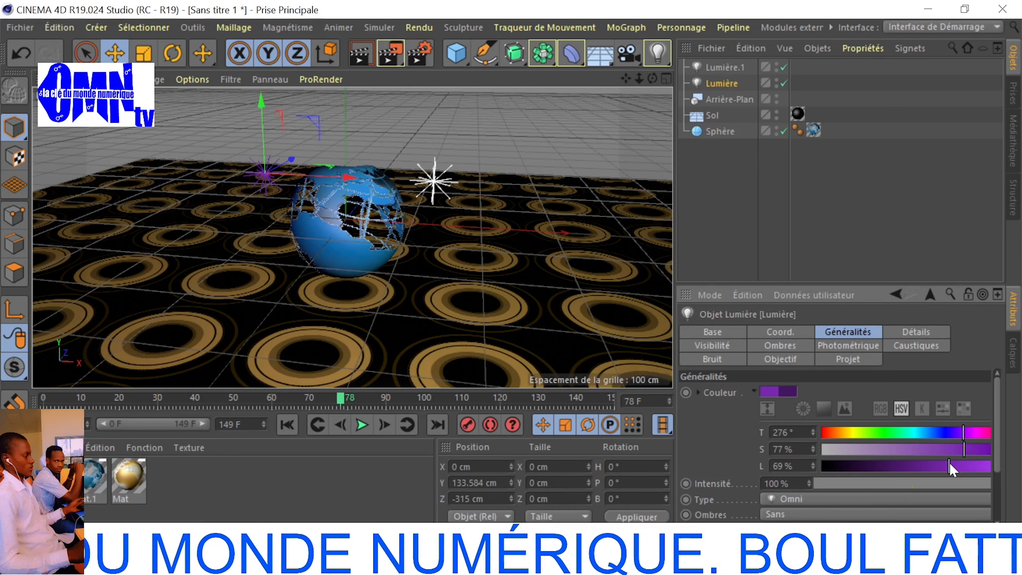
left_click(914, 433)
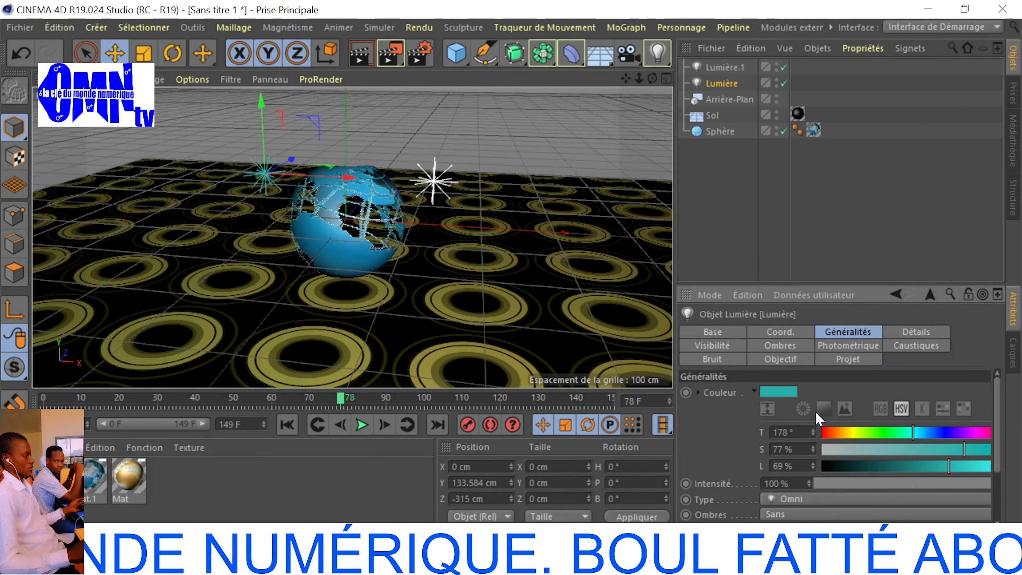
left_click(360, 53)
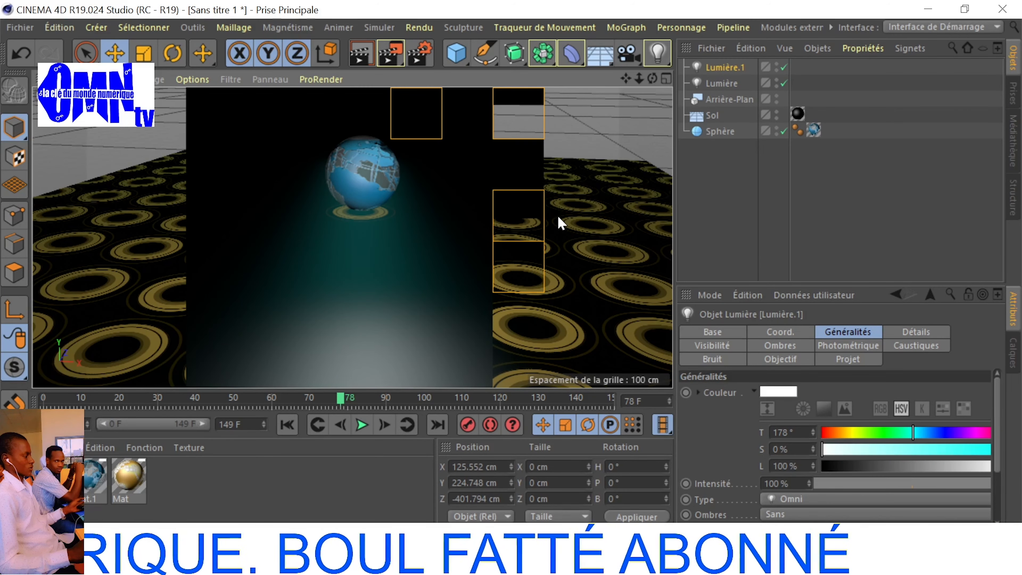
Set the shadows of Lumière.1 to Masques d'Ombres (ombres douces) and render a preview of the view.
left_click(561, 224)
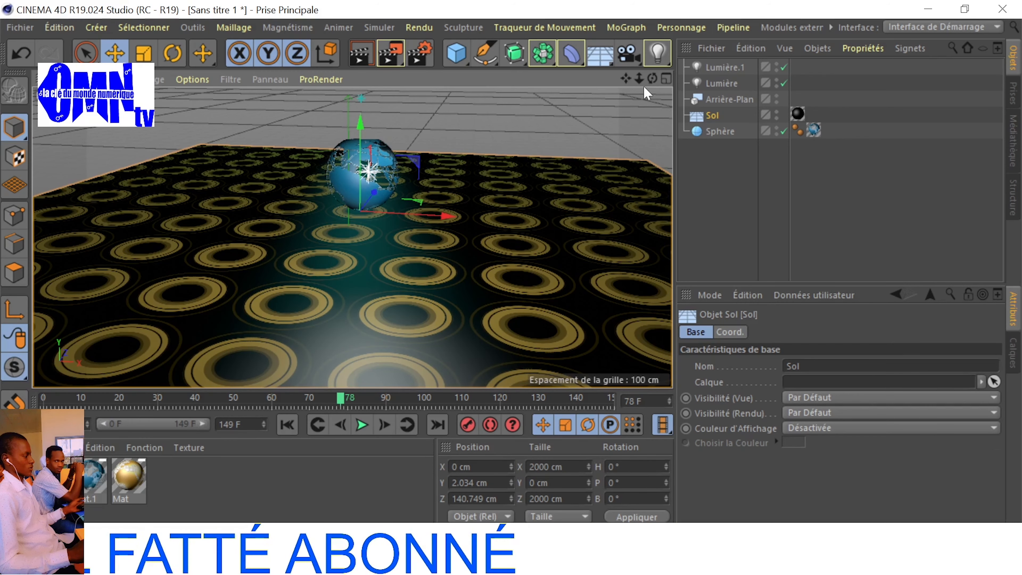
left_click_drag(642, 79, 668, 79)
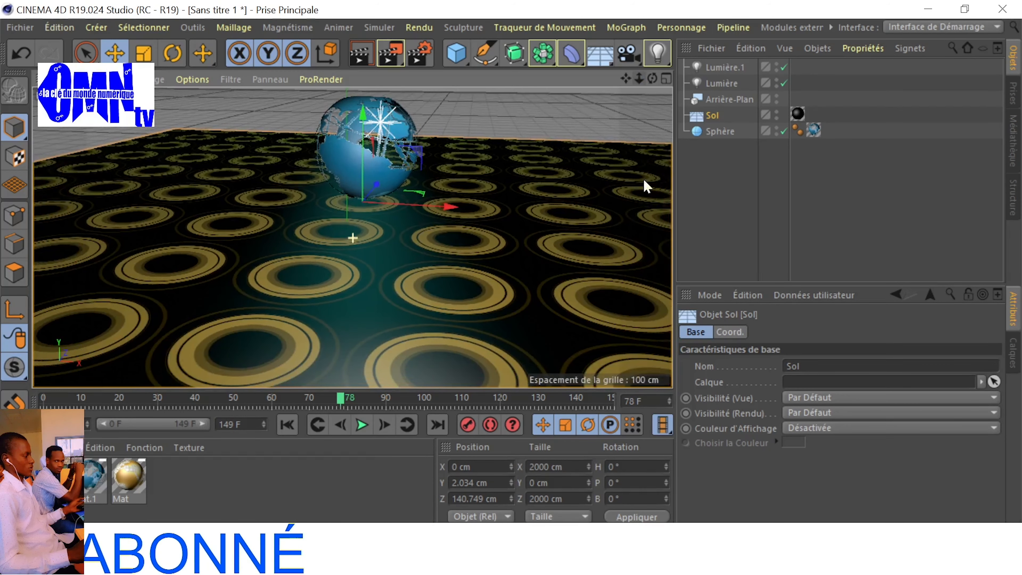
left_click(724, 68)
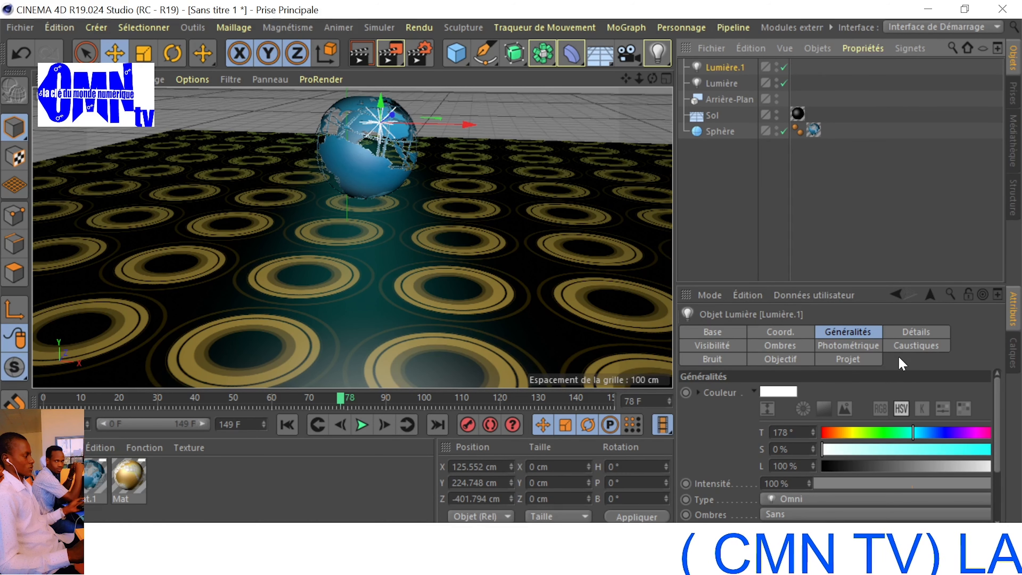
left_click(789, 347)
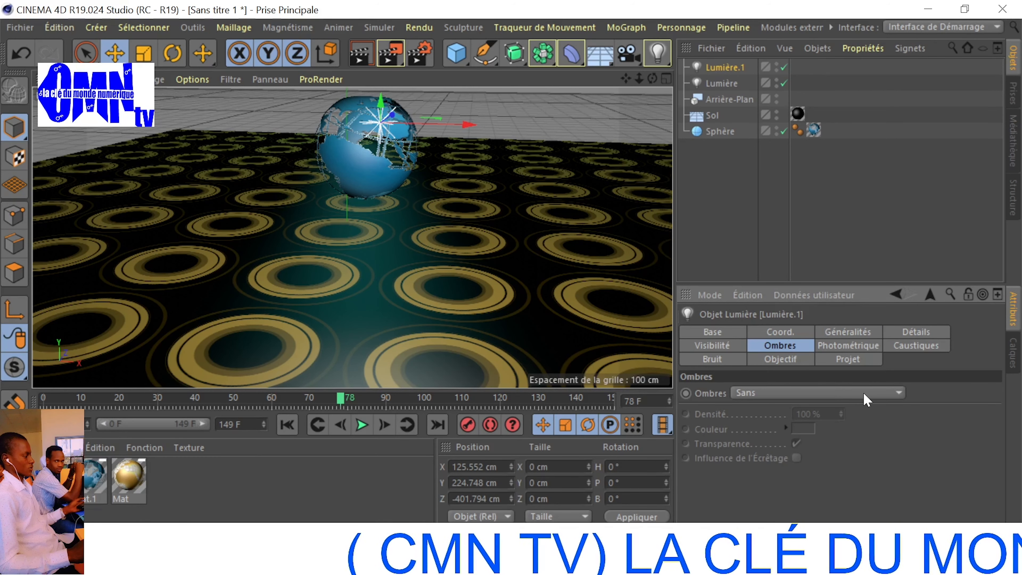
left_click(867, 395)
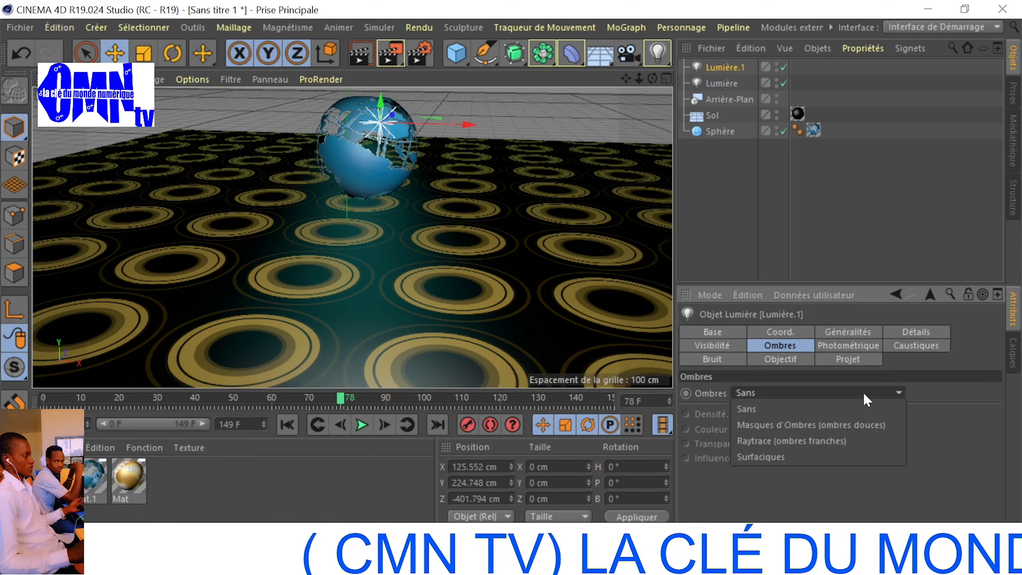
left_click(808, 425)
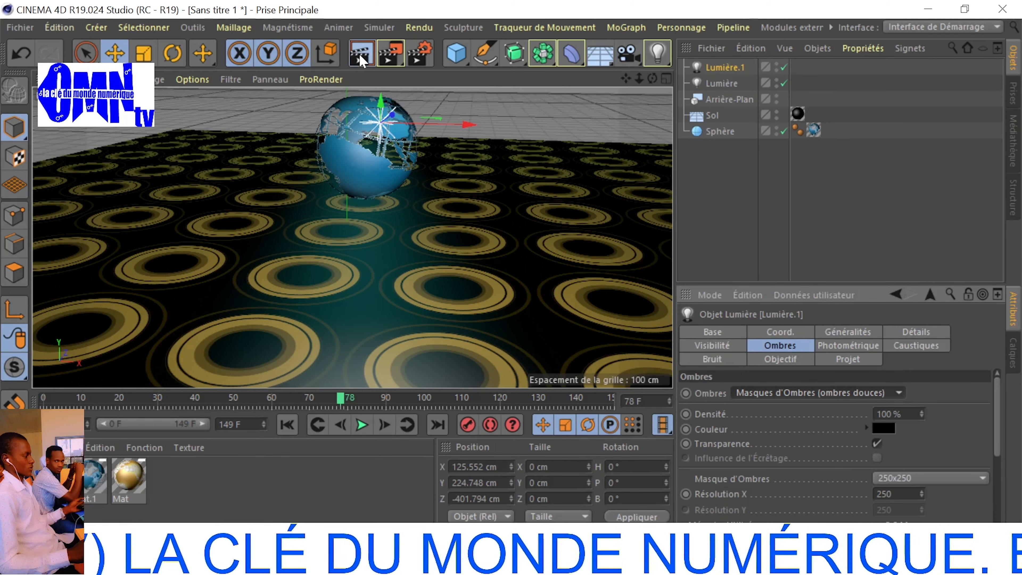
left_click(361, 60)
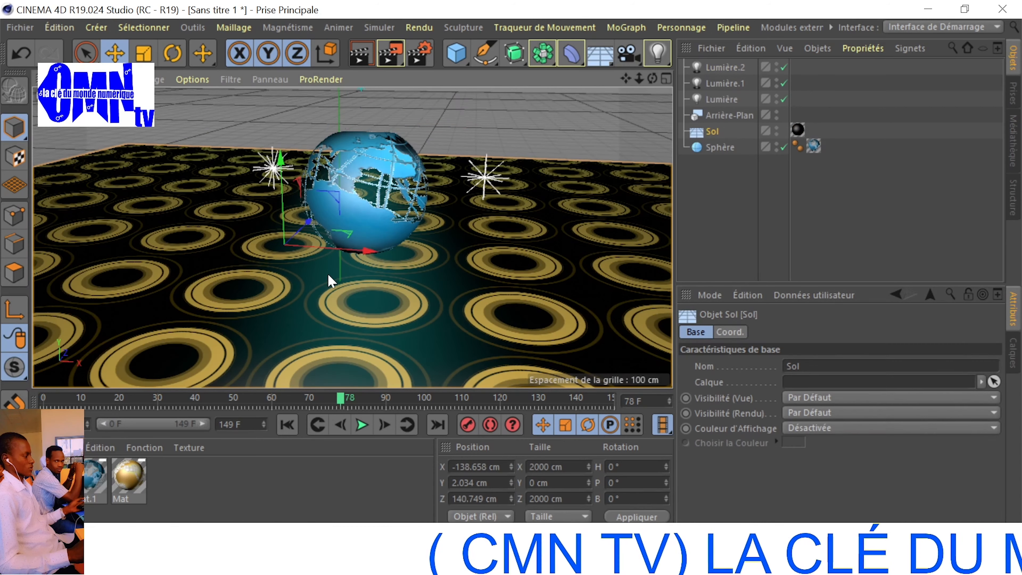
Add a second floor (Sol) object and a sky (Ciel) object to the scene.
left_click(600, 53)
right_click(601, 53)
left_click(600, 53)
left_click(601, 53)
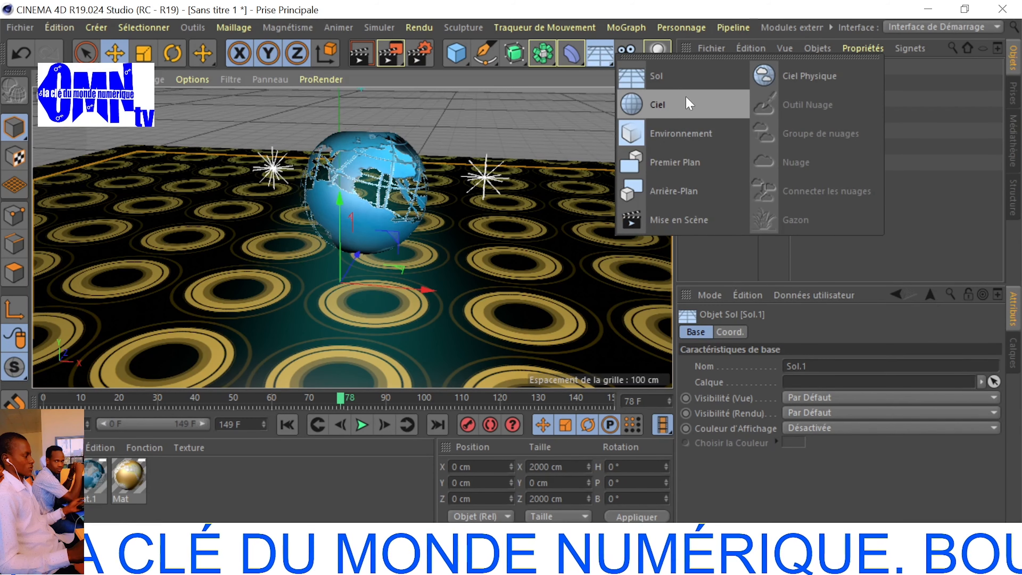
left_click(658, 105)
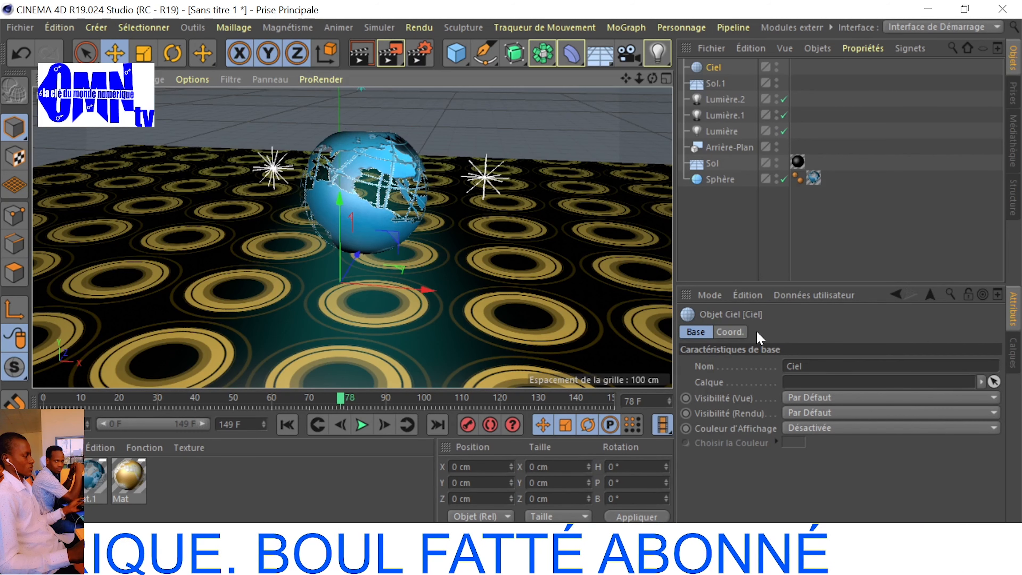
Create a new material and assign the Etoiles surface shader as its colour texture.
left_click(63, 448)
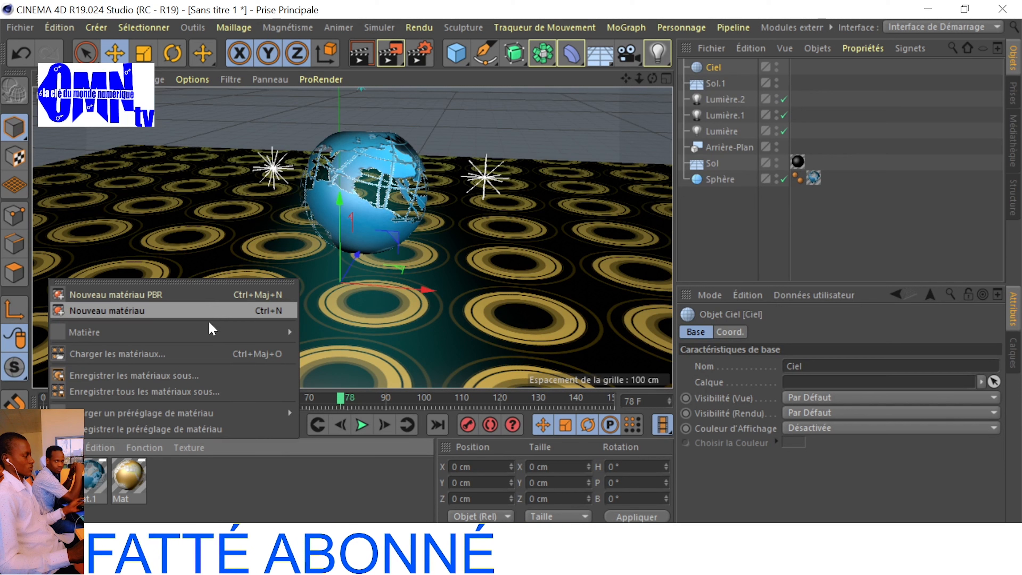
left_click(209, 313)
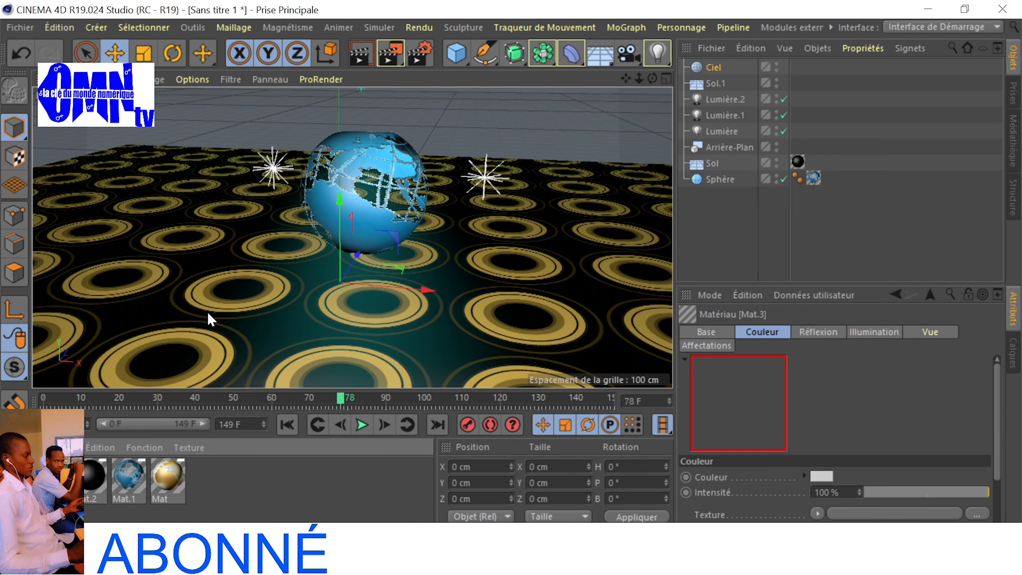
left_click(818, 514)
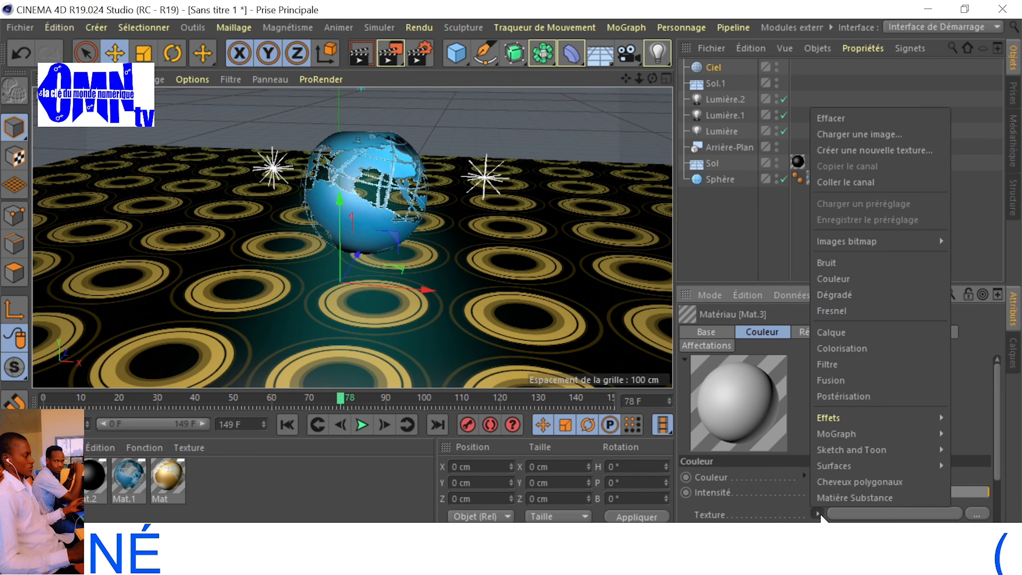
mouse_move(873, 465)
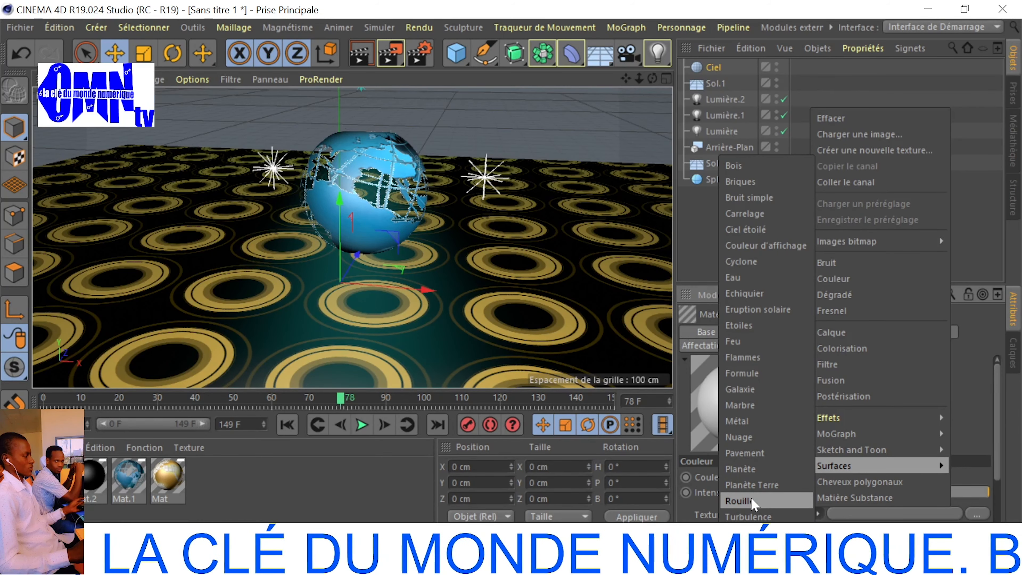
left_click(738, 325)
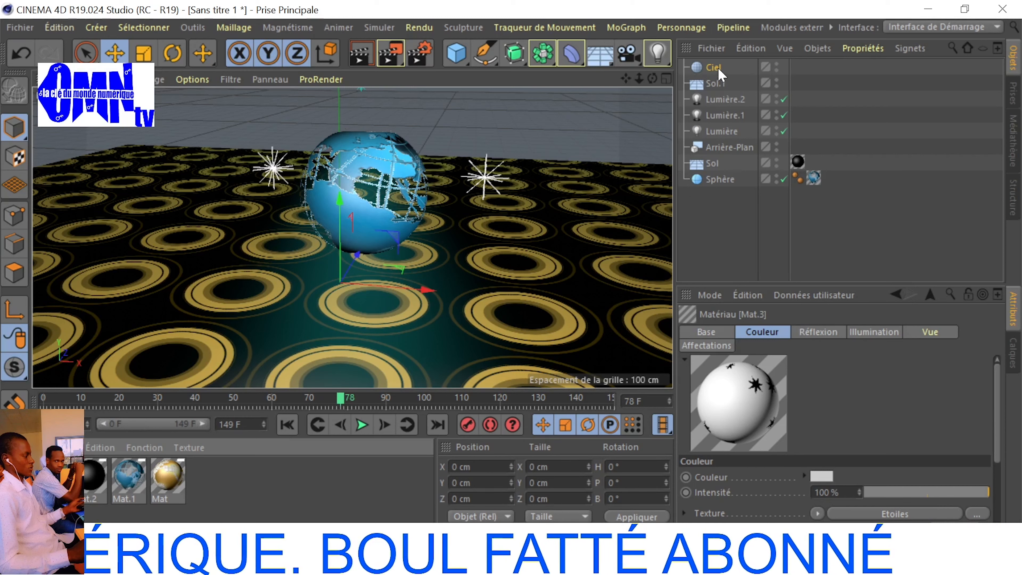
Apply the Etoiles material to the Ciel object and render a preview of the view.
left_click_drag(467, 262, 678, 99)
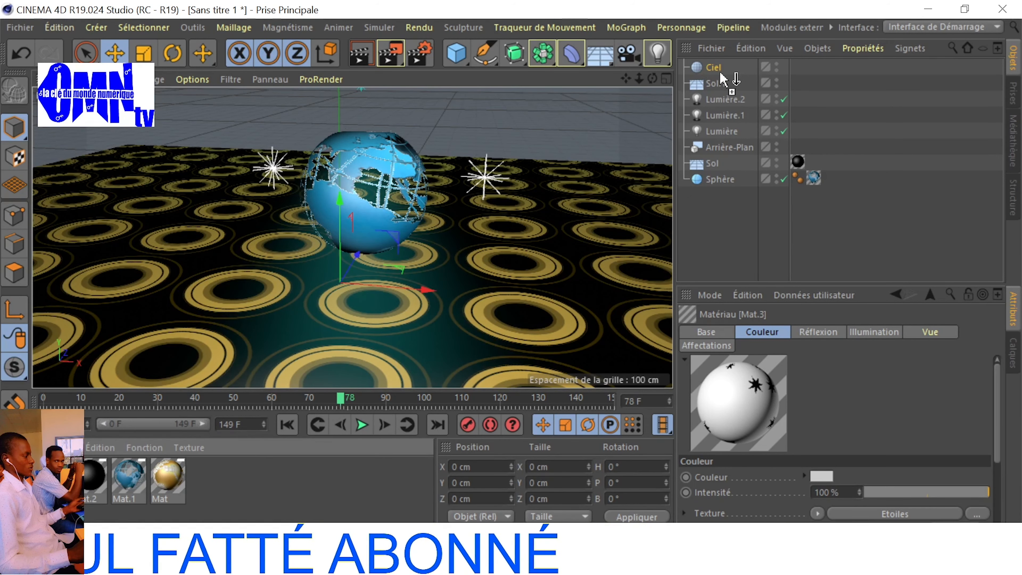
left_click_drag(720, 72, 716, 69)
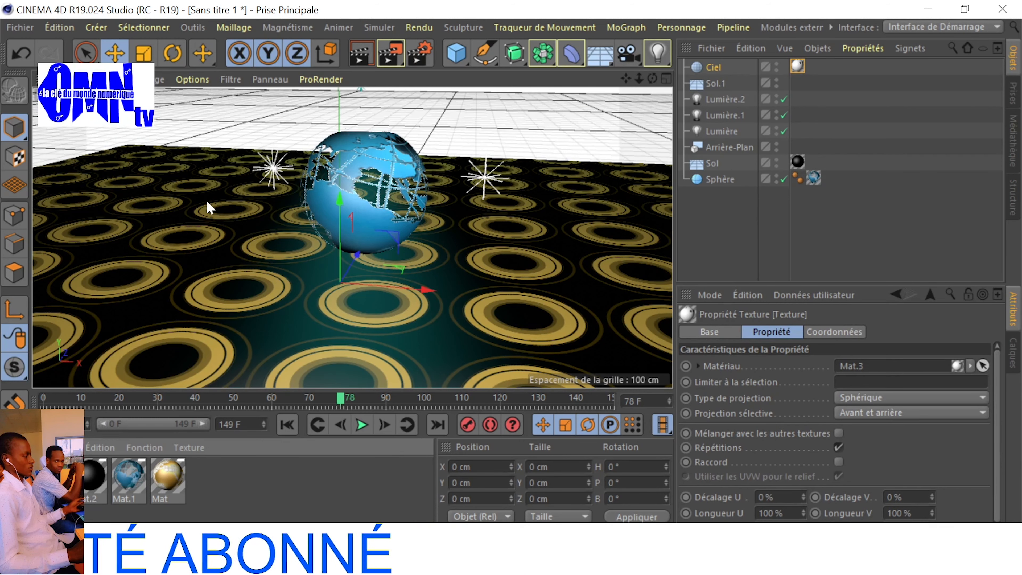
left_click(364, 52)
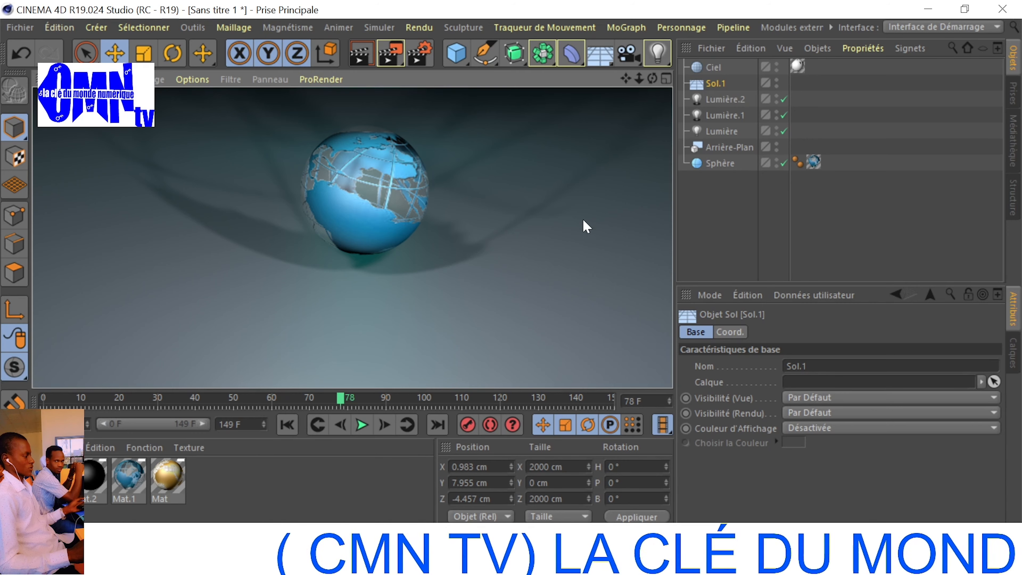
Play the animation and select the globe sphere in the view.
left_click(362, 424)
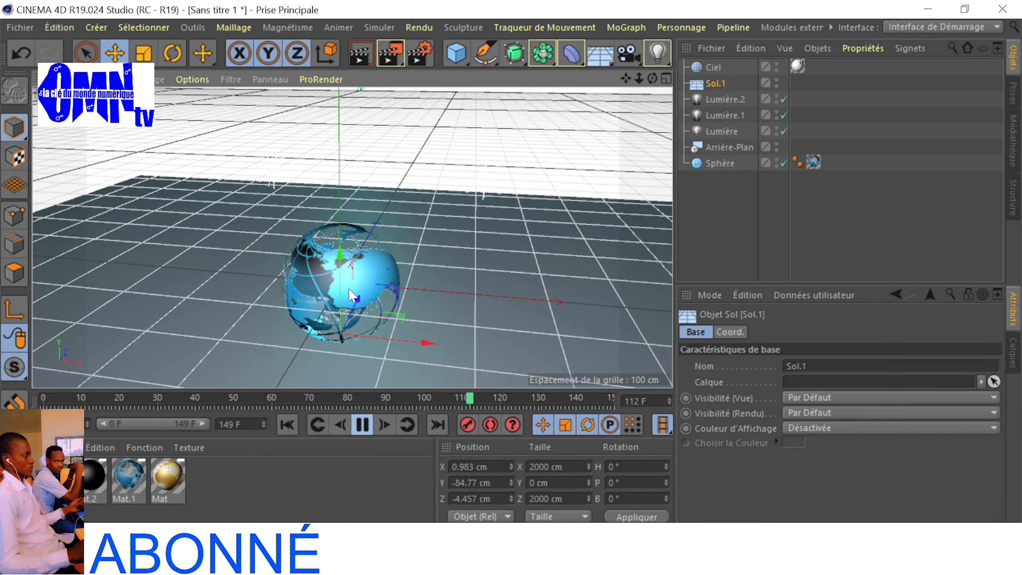
left_click(346, 267)
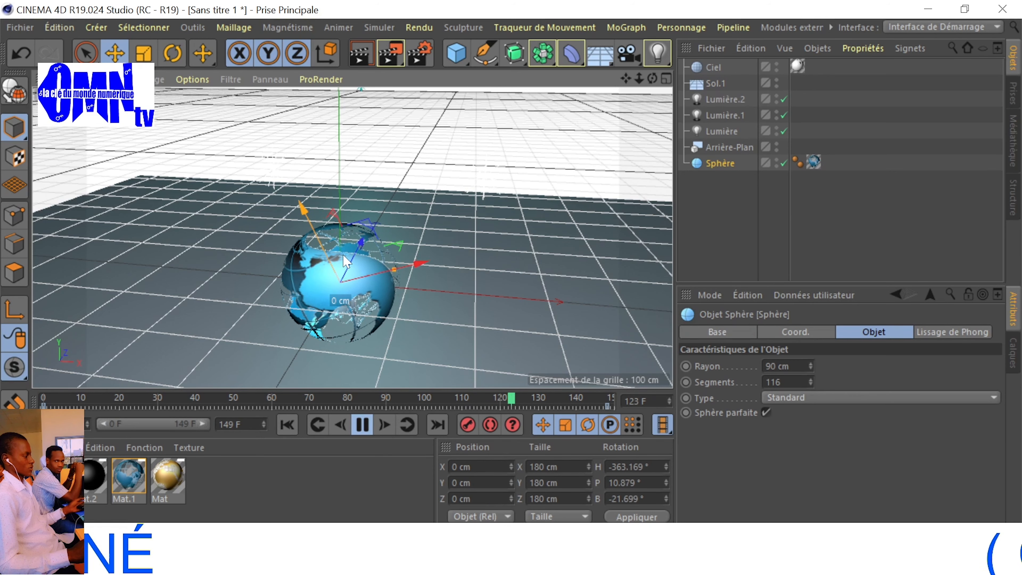